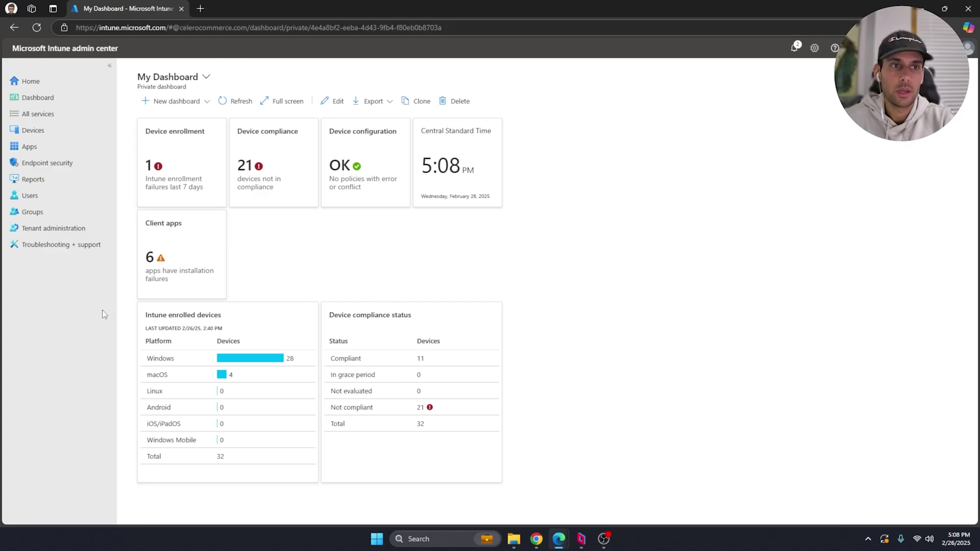
Step: Go to Endpoint security's Attack surface reduction policies page
{"action": "left_click", "coordinate": [69, 165]}
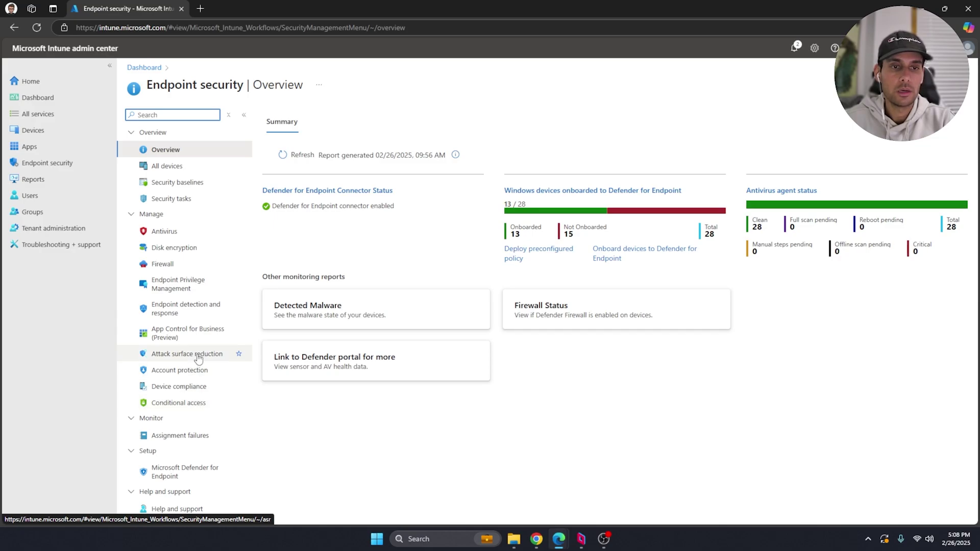
{"action": "left_click", "coordinate": [186, 354]}
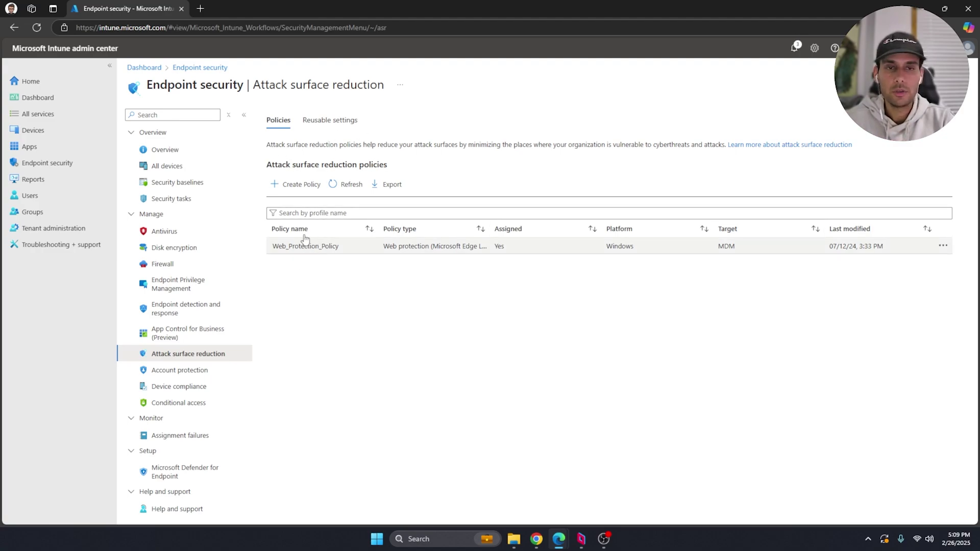
Step: Create a Windows Device Control policy named 'USB Write access block'
{"action": "left_click", "coordinate": [296, 186]}
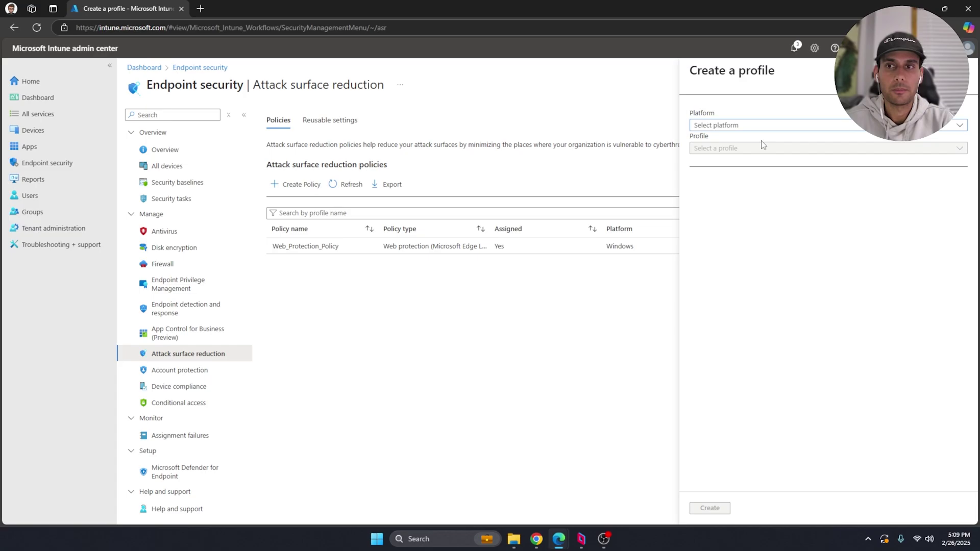
{"action": "left_click", "coordinate": [750, 127]}
{"action": "left_click", "coordinate": [733, 155]}
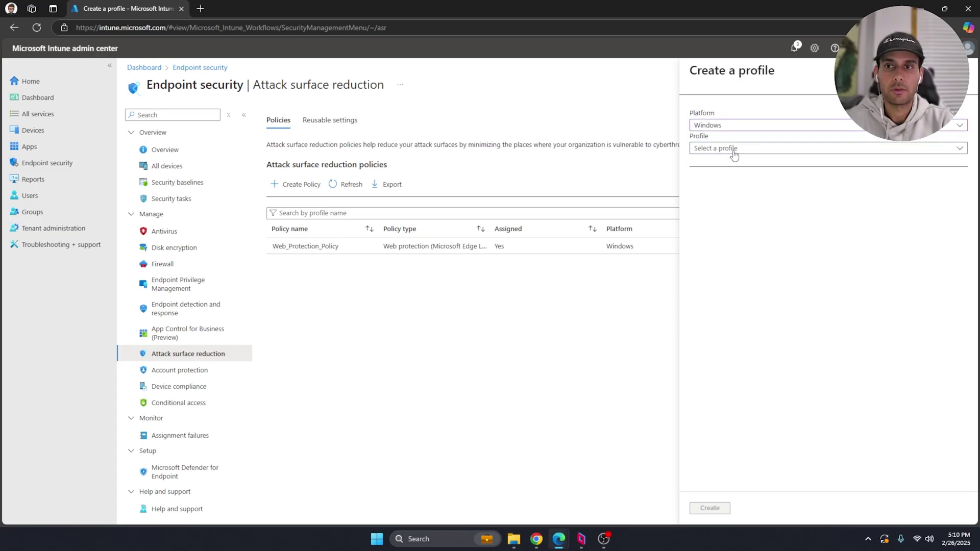
{"action": "left_click", "coordinate": [735, 153]}
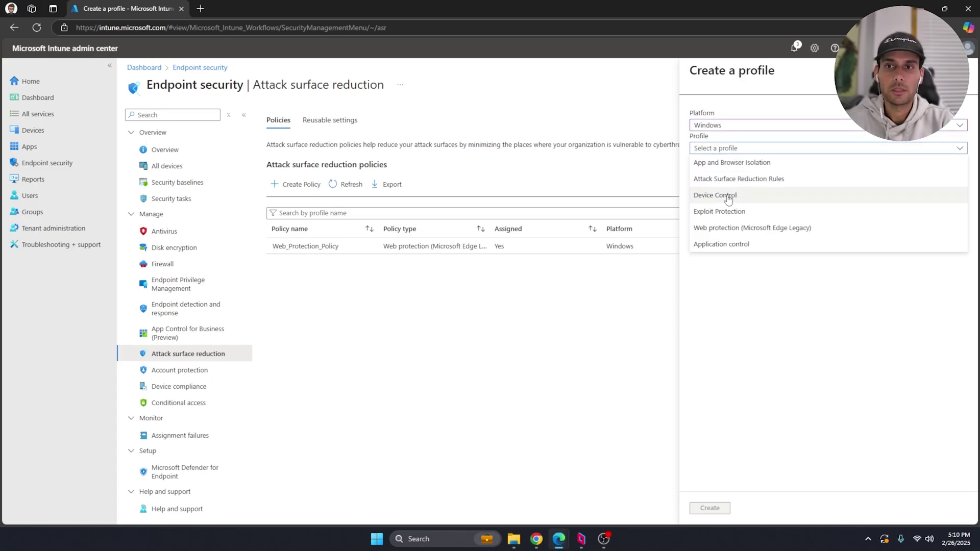
{"action": "left_click", "coordinate": [722, 196]}
{"action": "left_click", "coordinate": [711, 508]}
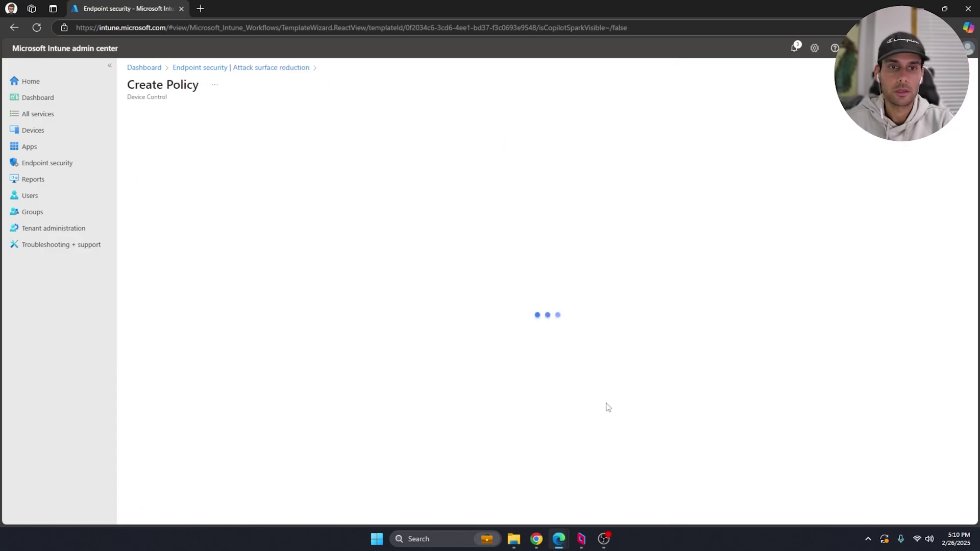
{"action": "left_click", "coordinate": [244, 156]}
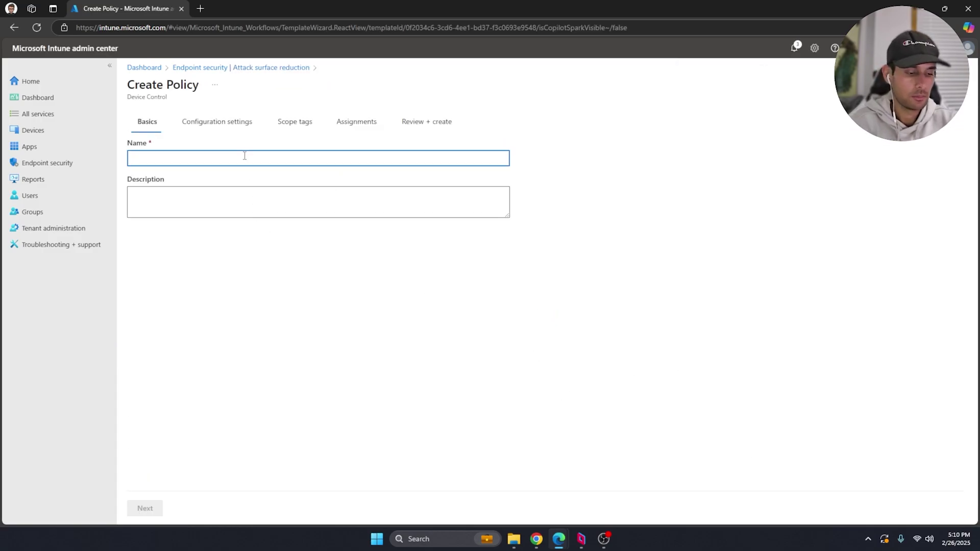
{"action": "type", "text": "USB "}
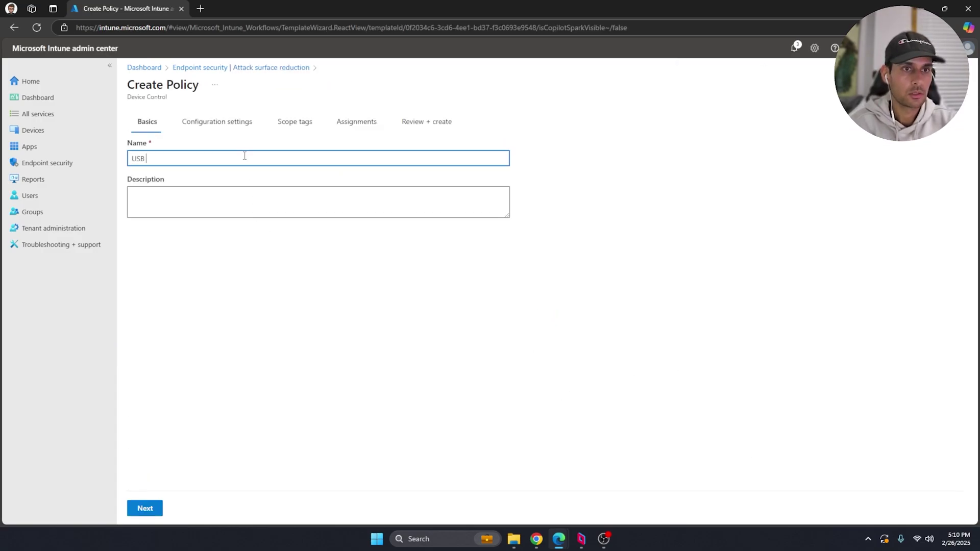
{"action": "type", "text": "Write a"}
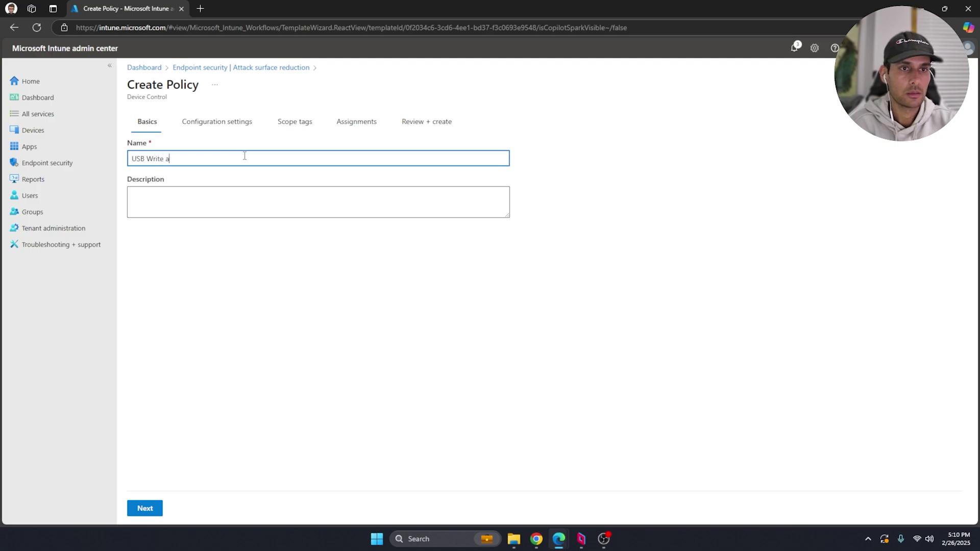
{"action": "type", "text": "ccess block"}
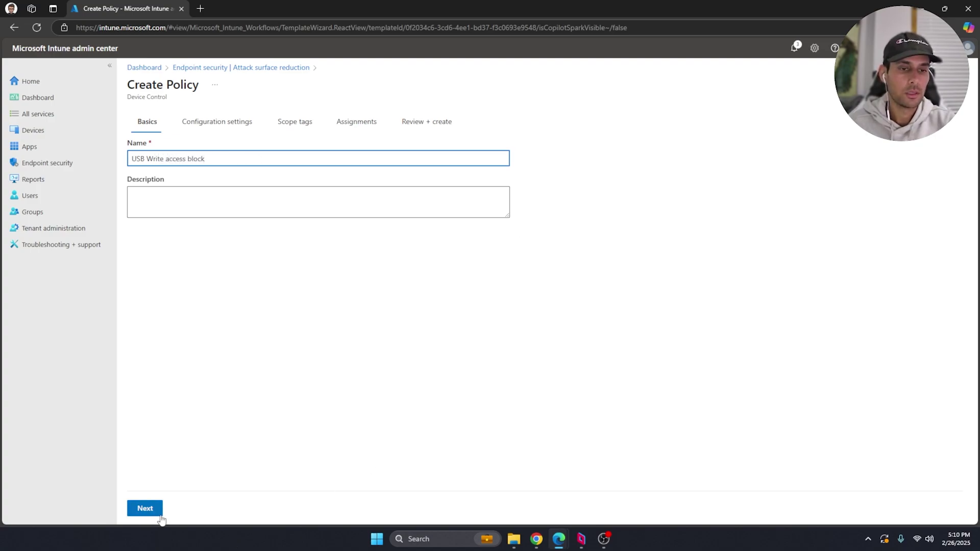
Step: Set Storage's Removable Disk Deny Write Access setting to Enabled
{"action": "left_click", "coordinate": [145, 508]}
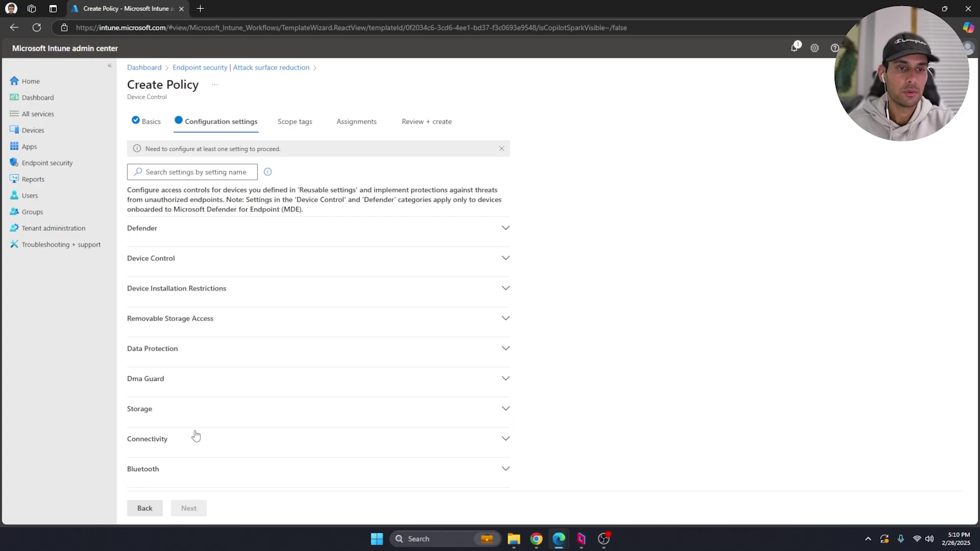
{"action": "left_click", "coordinate": [156, 416]}
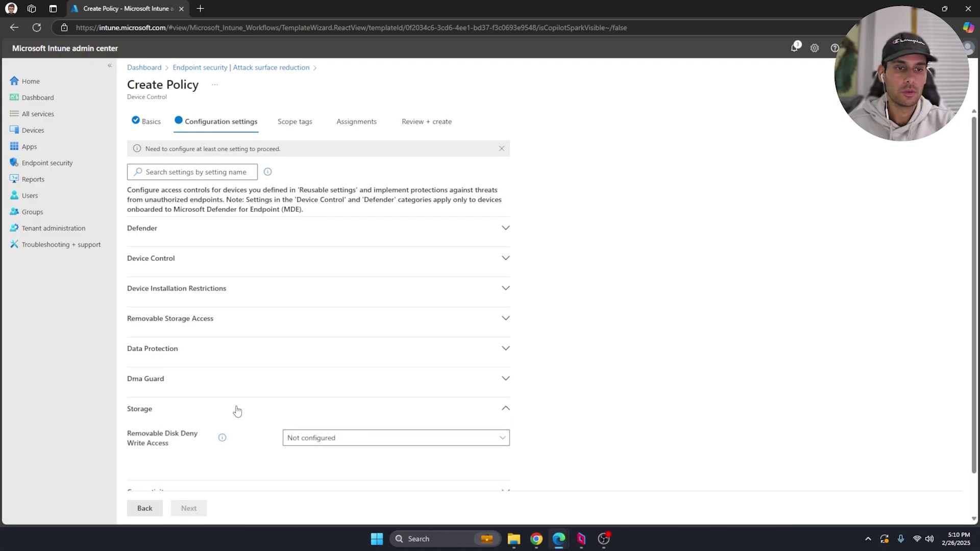
{"action": "left_click", "coordinate": [363, 445]}
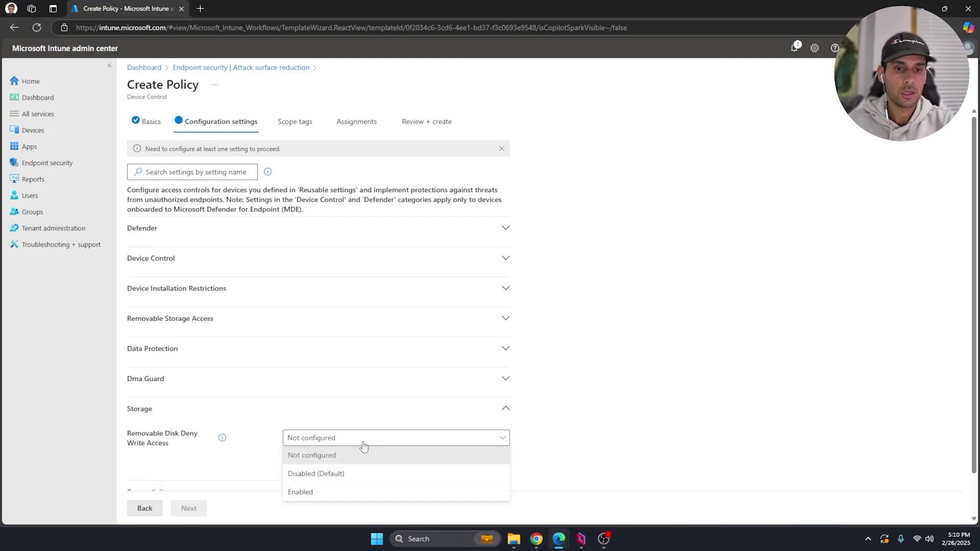
{"action": "left_click", "coordinate": [310, 492]}
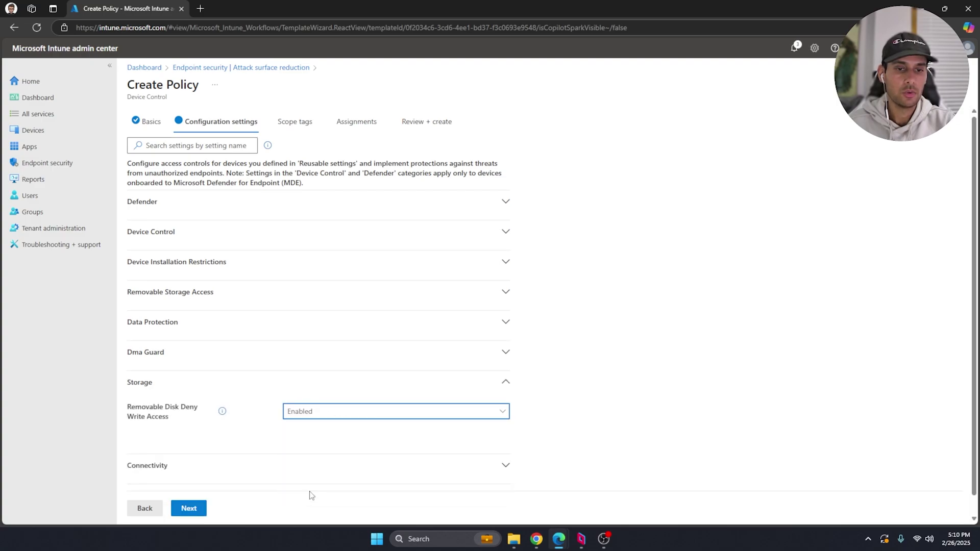
Step: Keep the Default scope tag, assign the Intune Test Devices group, and save the policy
{"action": "left_click", "coordinate": [200, 511]}
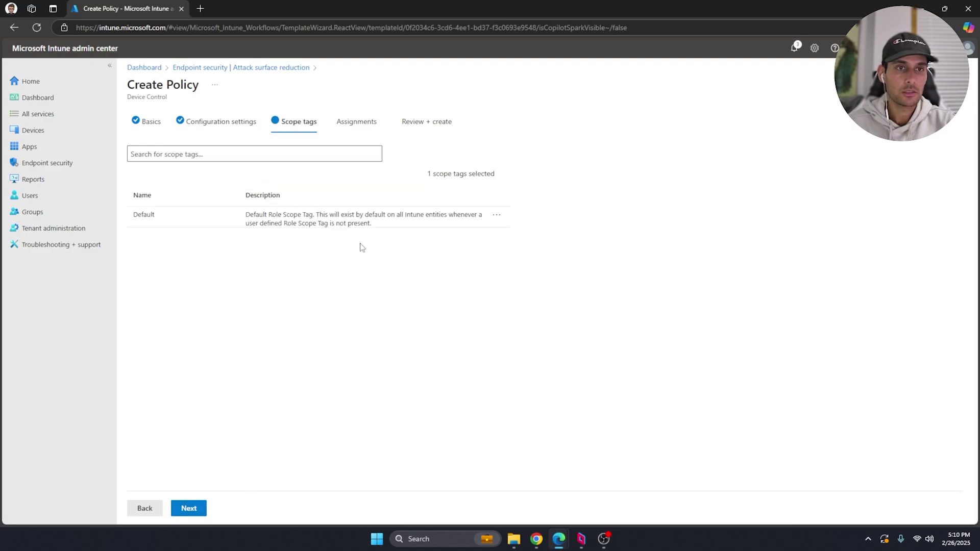
{"action": "left_click", "coordinate": [198, 508]}
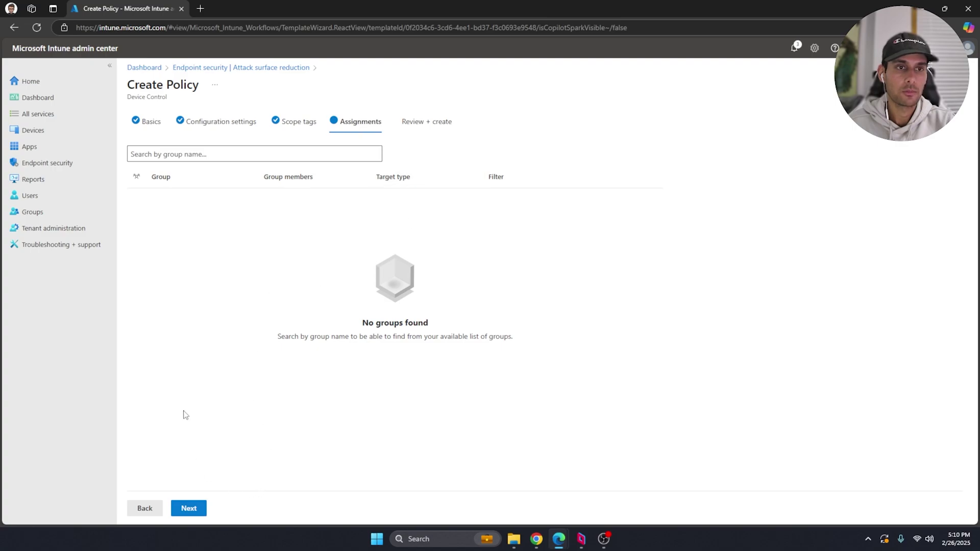
{"action": "left_click", "coordinate": [193, 158]}
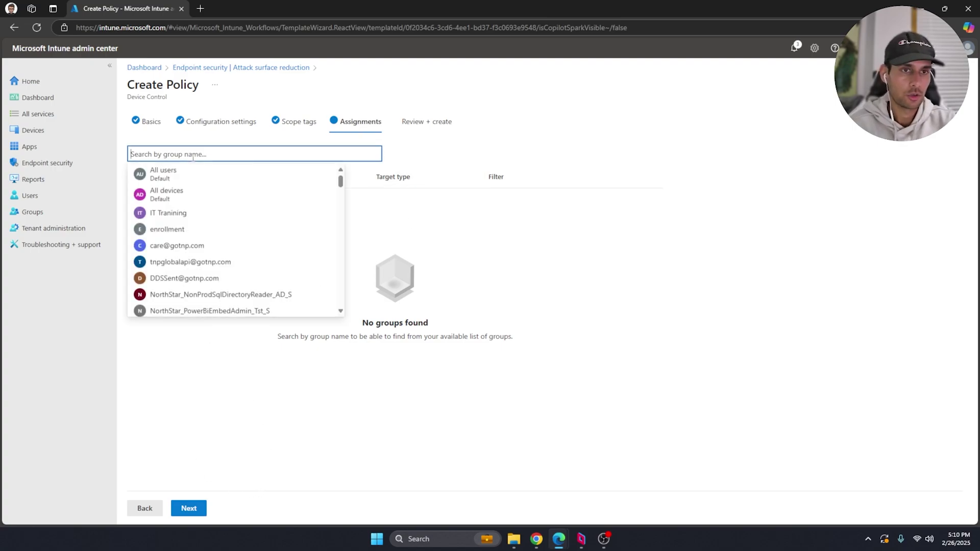
{"action": "type", "text": "Intune"}
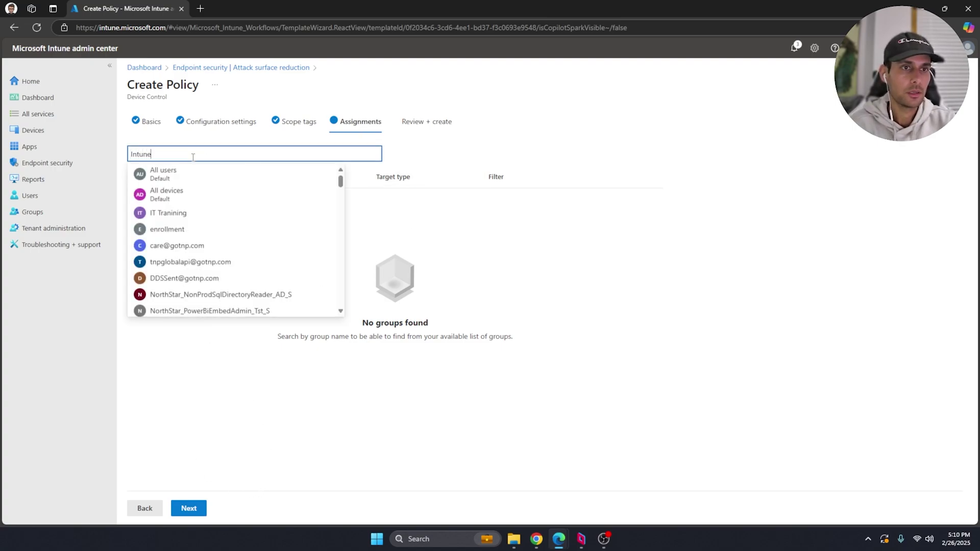
{"action": "left_click", "coordinate": [209, 294]}
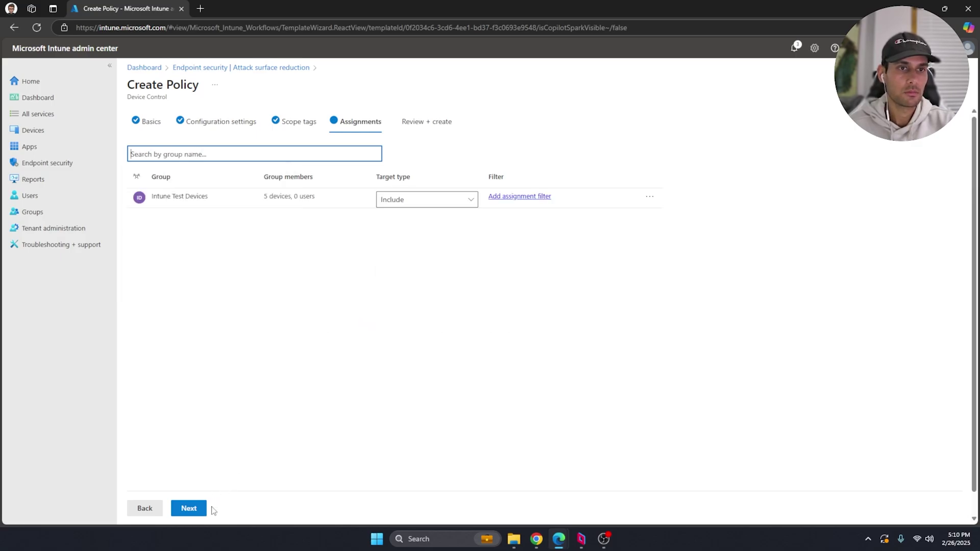
{"action": "left_click", "coordinate": [188, 507]}
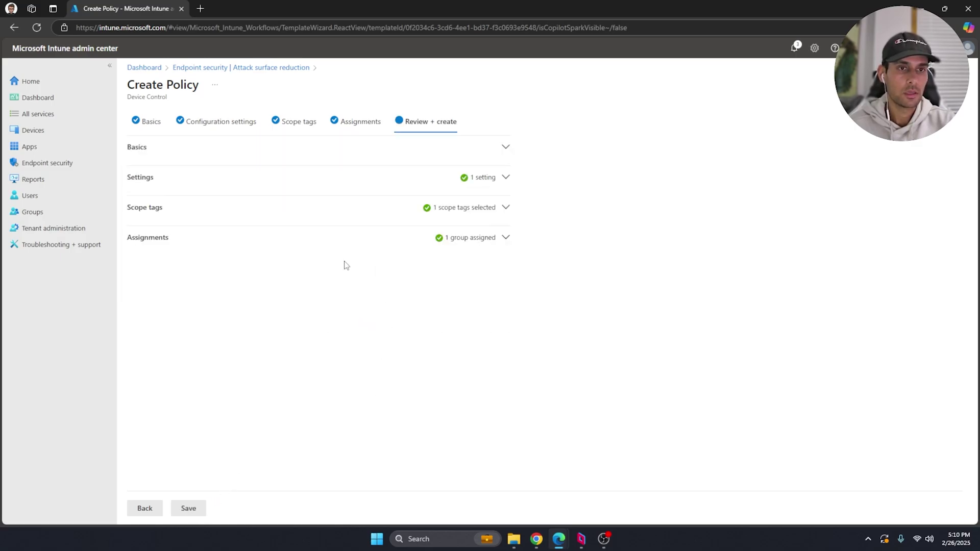
{"action": "left_click", "coordinate": [202, 508]}
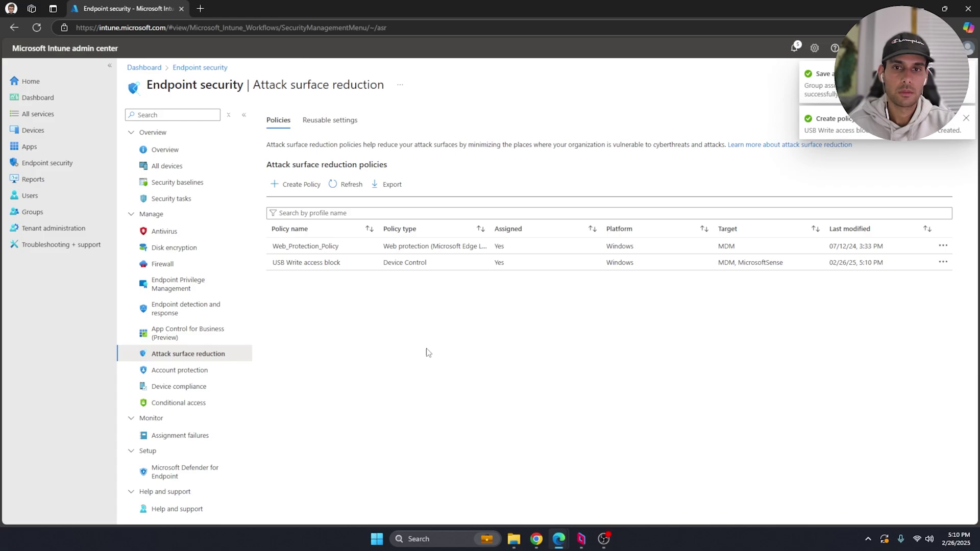
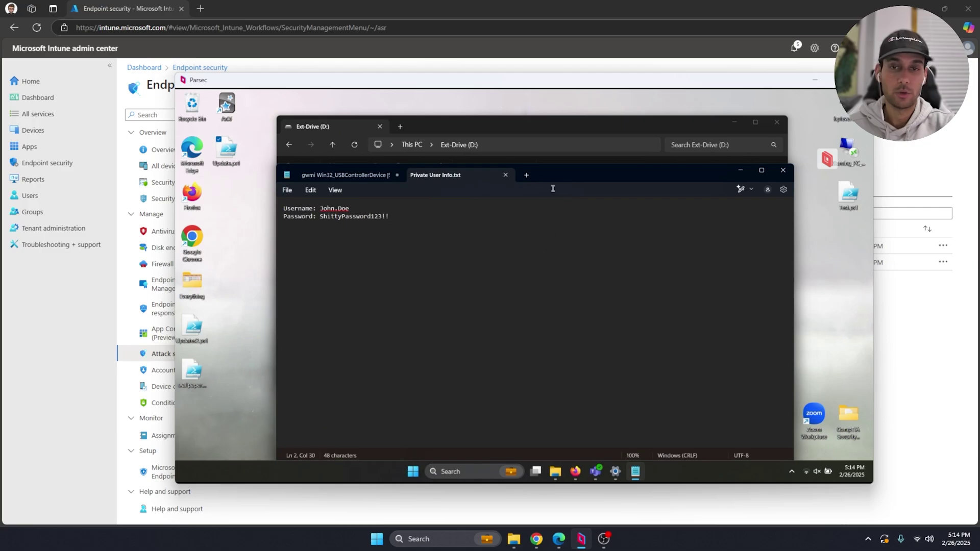
Step: Close Notepad, try copying test.ps1 onto Ext-Drive (D:), and cancel after access is denied
{"action": "left_click", "coordinate": [783, 170]}
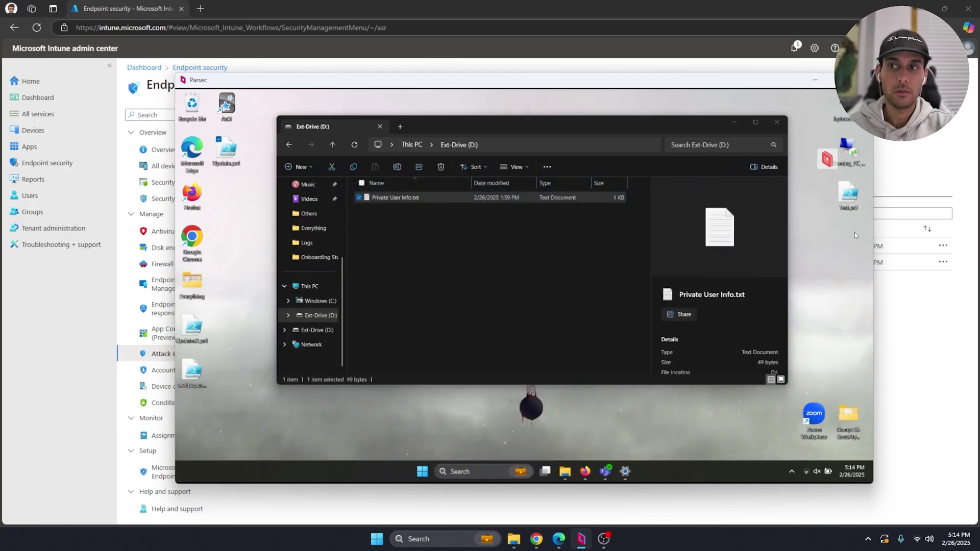
{"action": "left_click_drag", "start_coordinate": [853, 204], "coordinate": [482, 303]}
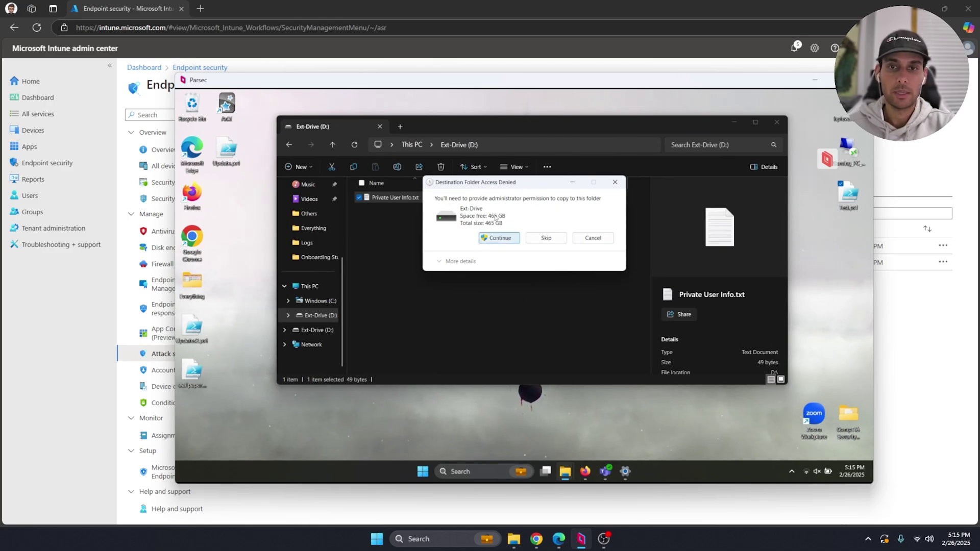
{"action": "left_click_drag", "start_coordinate": [487, 185], "coordinate": [477, 184]}
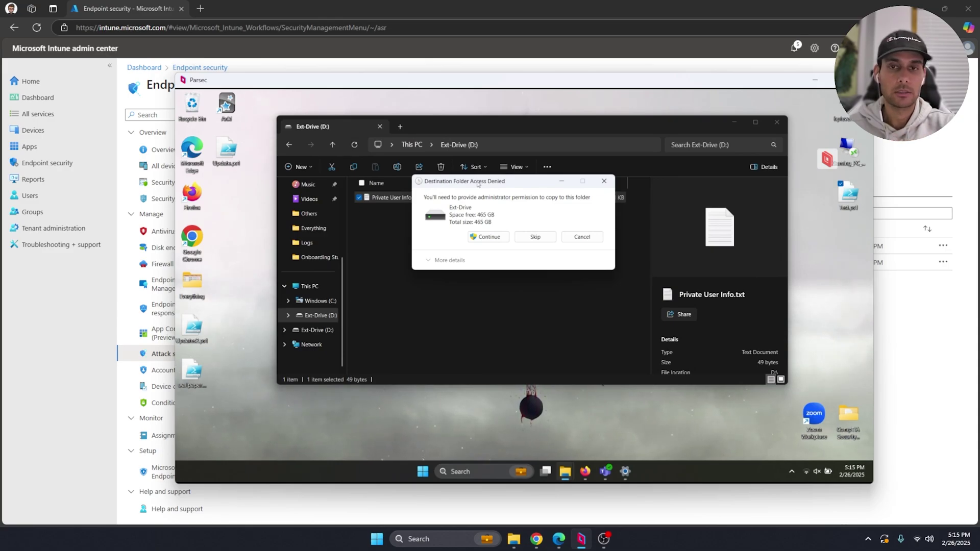
{"action": "left_click_drag", "start_coordinate": [477, 184], "coordinate": [472, 185]}
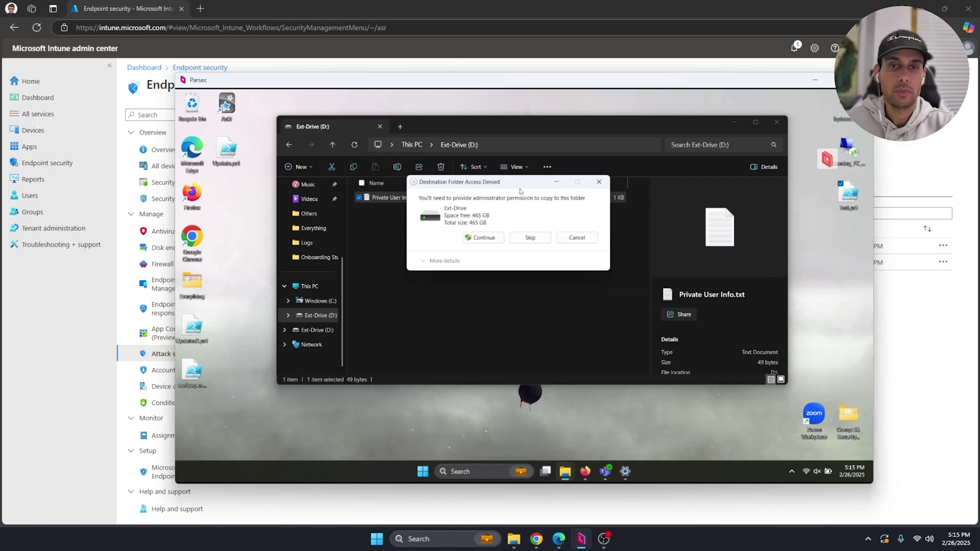
{"action": "left_click", "coordinate": [586, 238]}
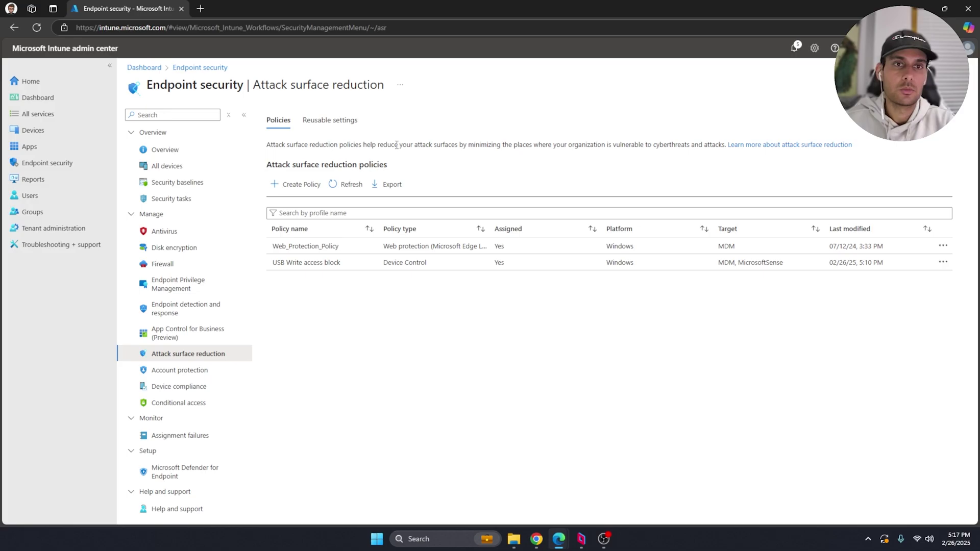
Step: Start a new reusable setting group named Block ALL USB
{"action": "left_click", "coordinate": [346, 123]}
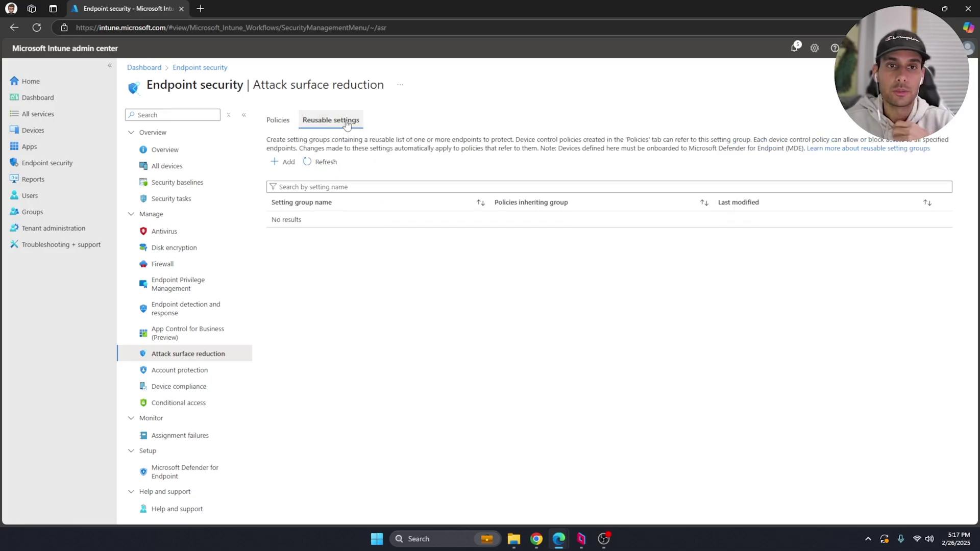
{"action": "left_click", "coordinate": [288, 166]}
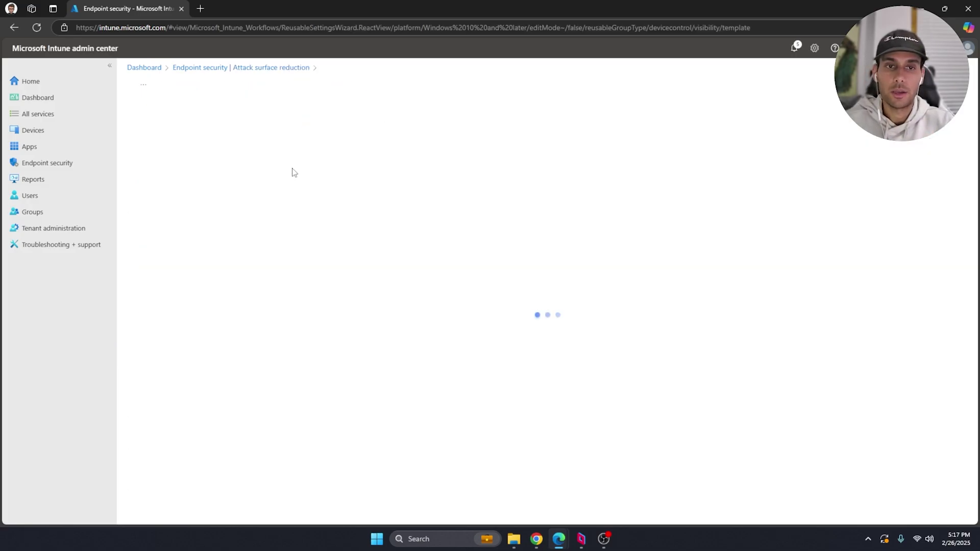
{"action": "left_click", "coordinate": [228, 163]}
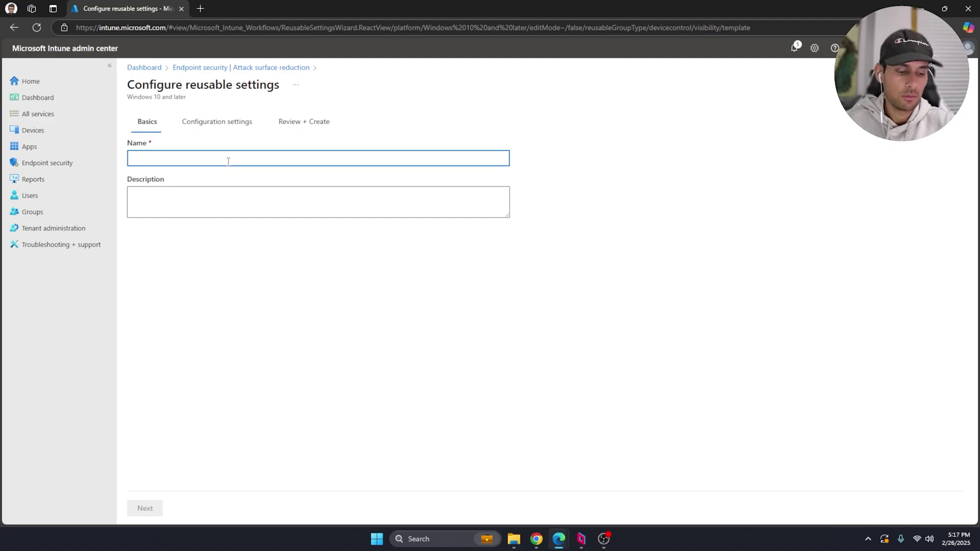
{"action": "type", "text": "Block ALL USB"}
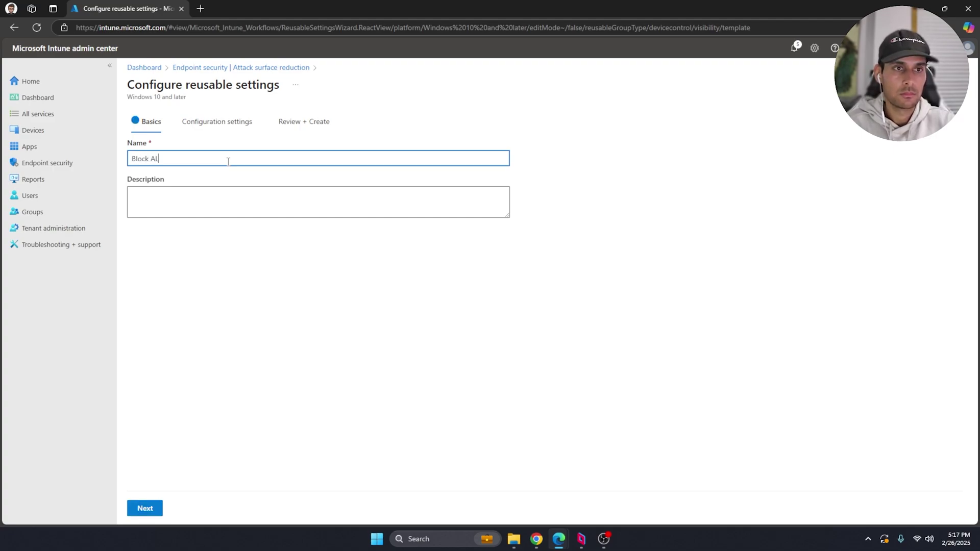
{"action": "left_click", "coordinate": [162, 504]}
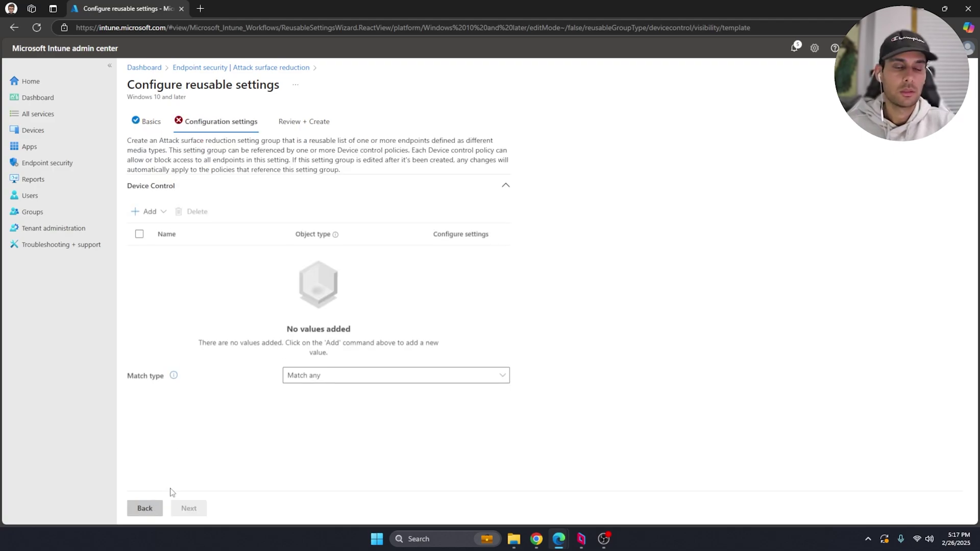
Step: Add a Removable storage entry to the group and open its settings
{"action": "left_click", "coordinate": [161, 217]}
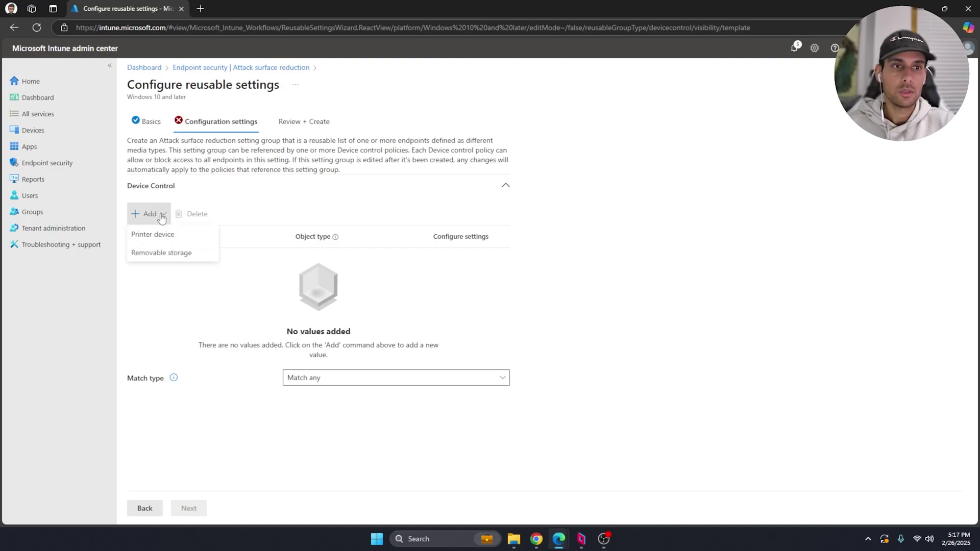
{"action": "left_click", "coordinate": [173, 253]}
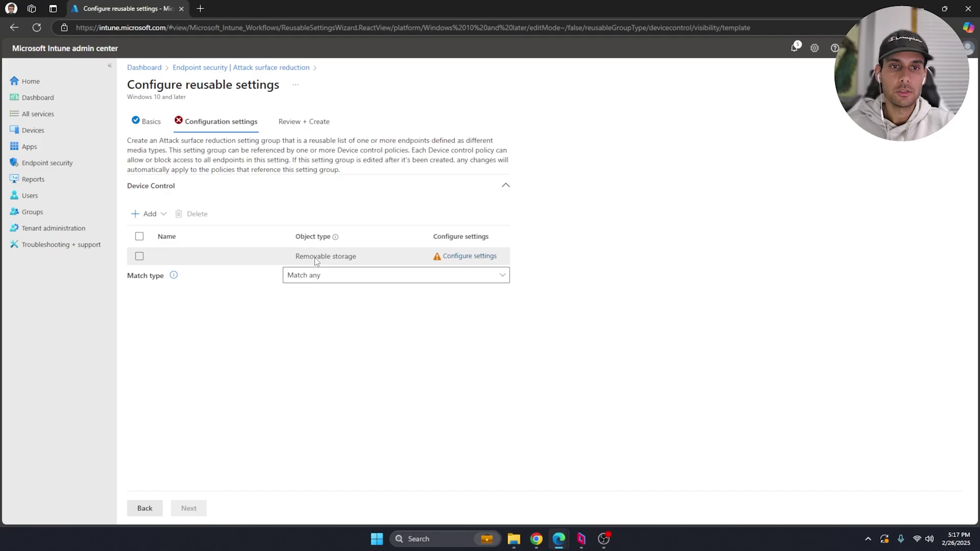
{"action": "left_click", "coordinate": [468, 256]}
{"action": "scroll", "coordinate": [589, 357], "scroll_direction": "down", "scroll_amount": 3}
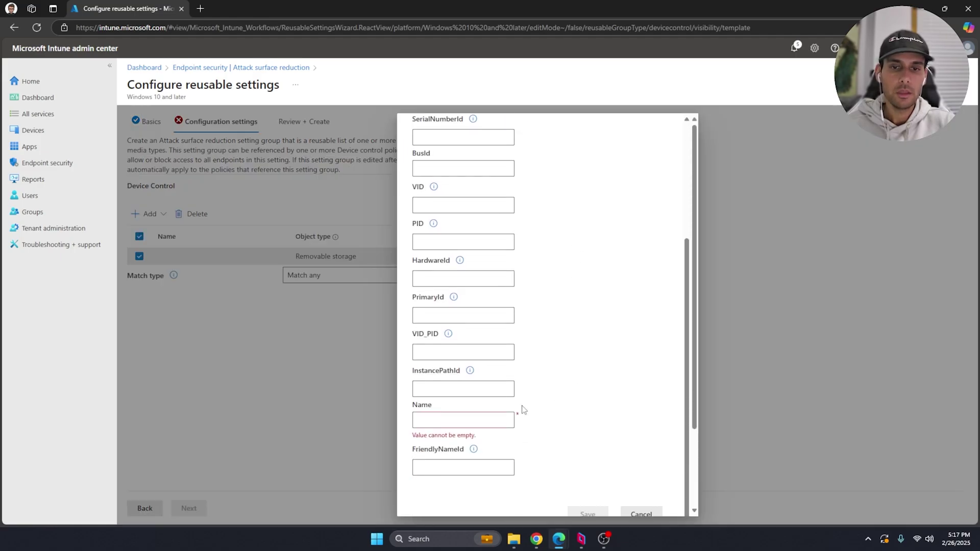
{"action": "scroll", "coordinate": [521, 354], "scroll_direction": "down", "scroll_amount": 2}
{"action": "scroll", "coordinate": [448, 416], "scroll_direction": "up", "scroll_amount": 2}
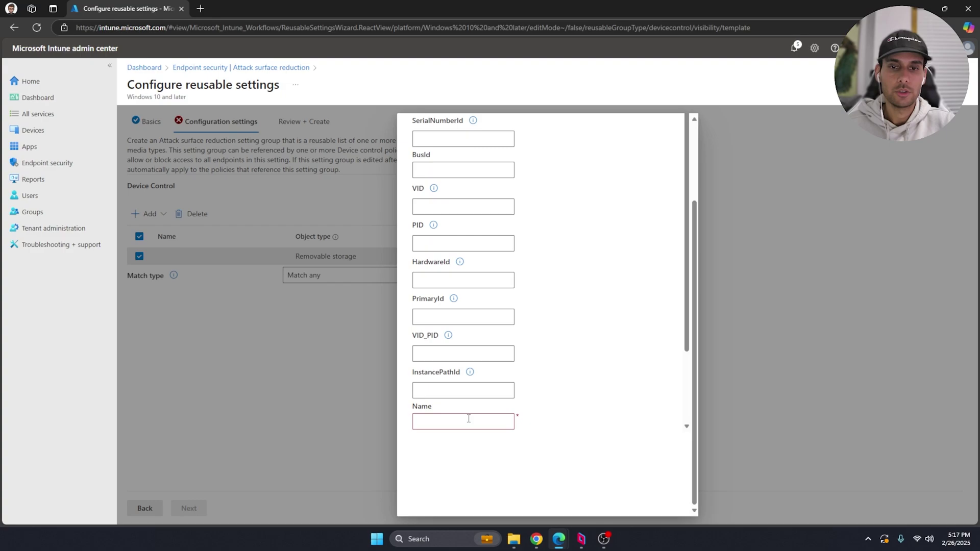
{"action": "scroll", "coordinate": [474, 400], "scroll_direction": "down", "scroll_amount": 1}
Step: Set the entry's Name and PrimaryId to RemovableMediaDevices, then save the group
{"action": "left_click", "coordinate": [482, 373]}
{"action": "type", "text": "RemovableMediaDevices"}
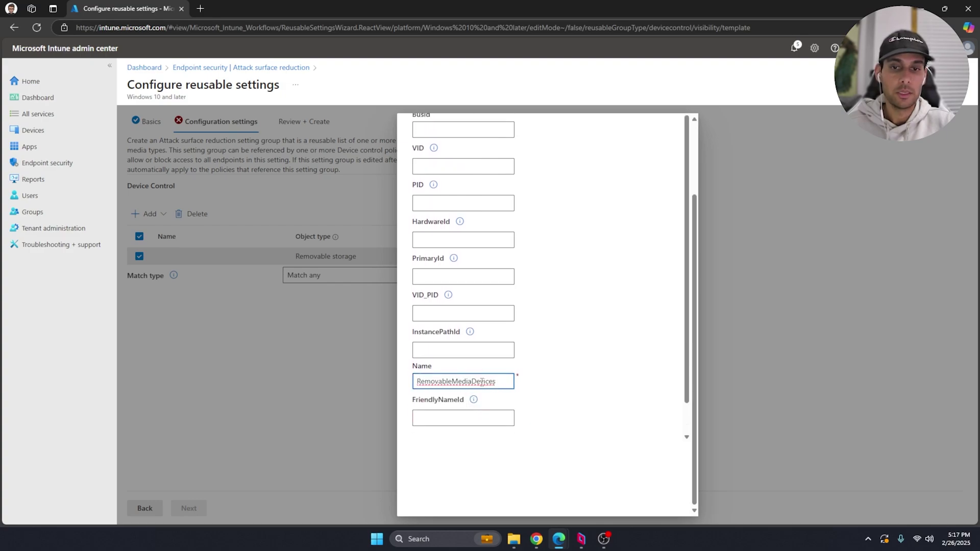
{"action": "left_click", "coordinate": [567, 296]}
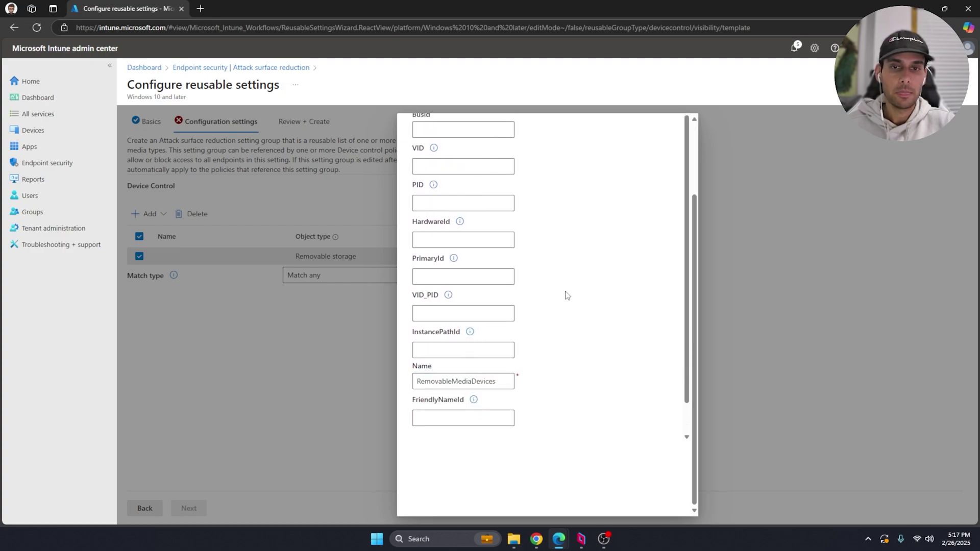
{"action": "left_click", "coordinate": [455, 276]}
{"action": "type", "text": "RemovableMediaDevices"}
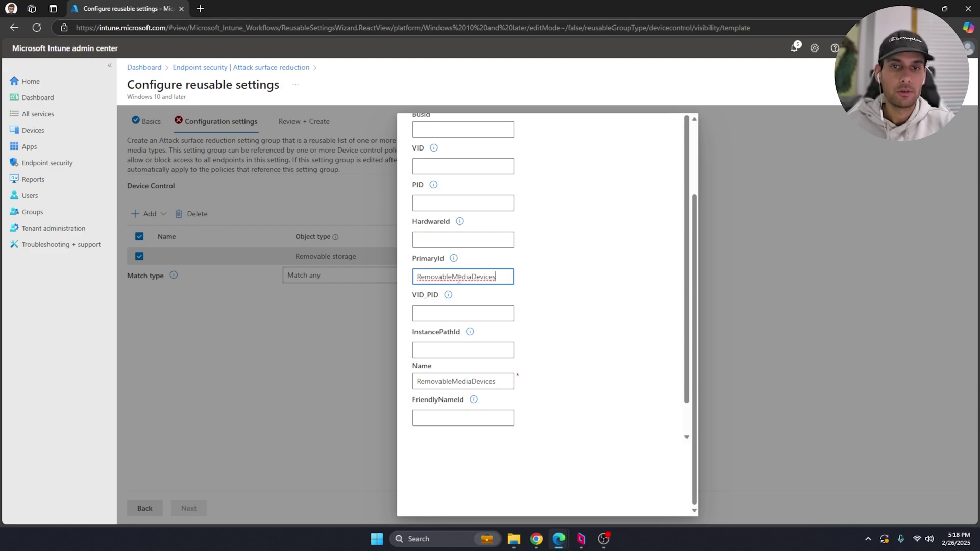
{"action": "left_click", "coordinate": [586, 345]}
{"action": "scroll", "coordinate": [641, 400], "scroll_direction": "down", "scroll_amount": 3}
{"action": "left_click", "coordinate": [586, 424]}
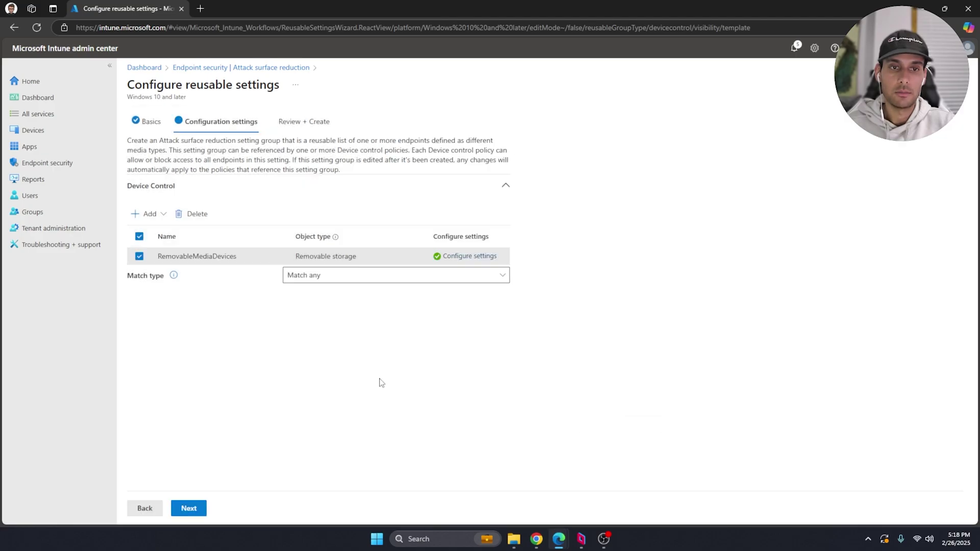
{"action": "left_click", "coordinate": [201, 508]}
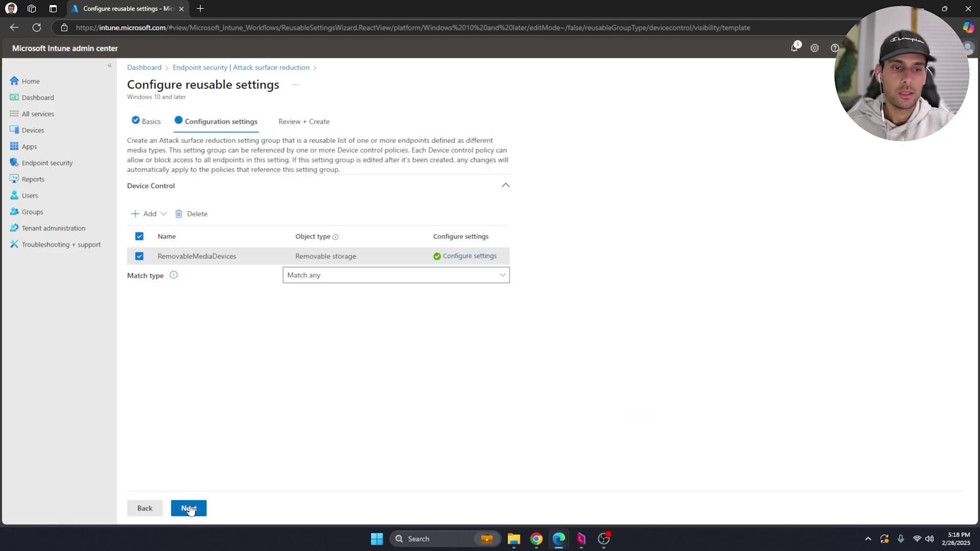
{"action": "left_click", "coordinate": [188, 508]}
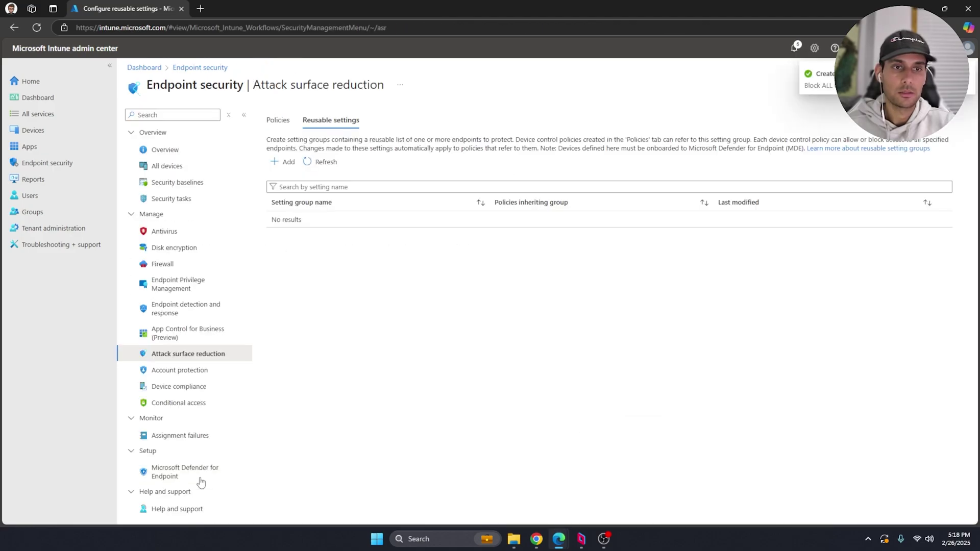
Step: Create a Windows Device Control policy named Block ALL USB and advance to its configuration settings
{"action": "left_click", "coordinate": [285, 122]}
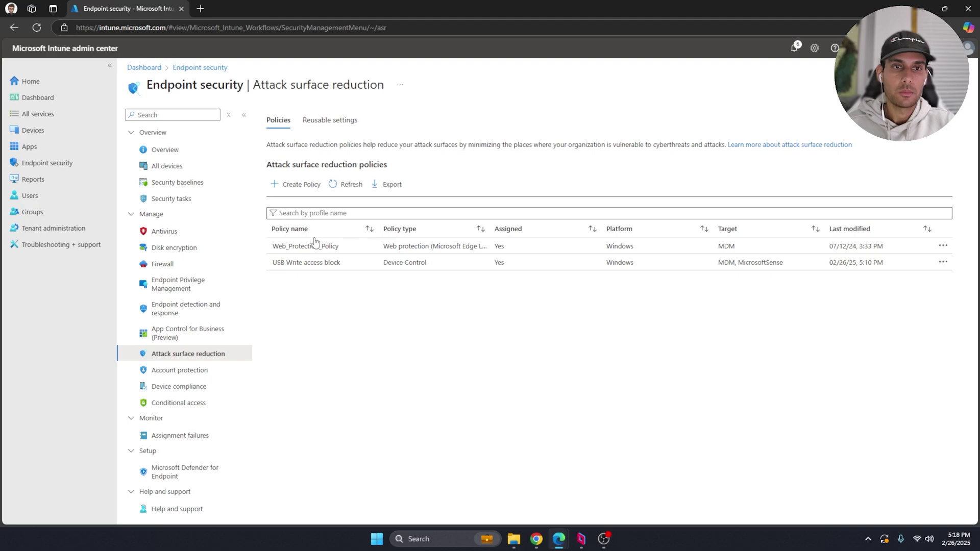
{"action": "left_click", "coordinate": [293, 184]}
{"action": "left_click", "coordinate": [783, 126]}
{"action": "left_click", "coordinate": [750, 155]}
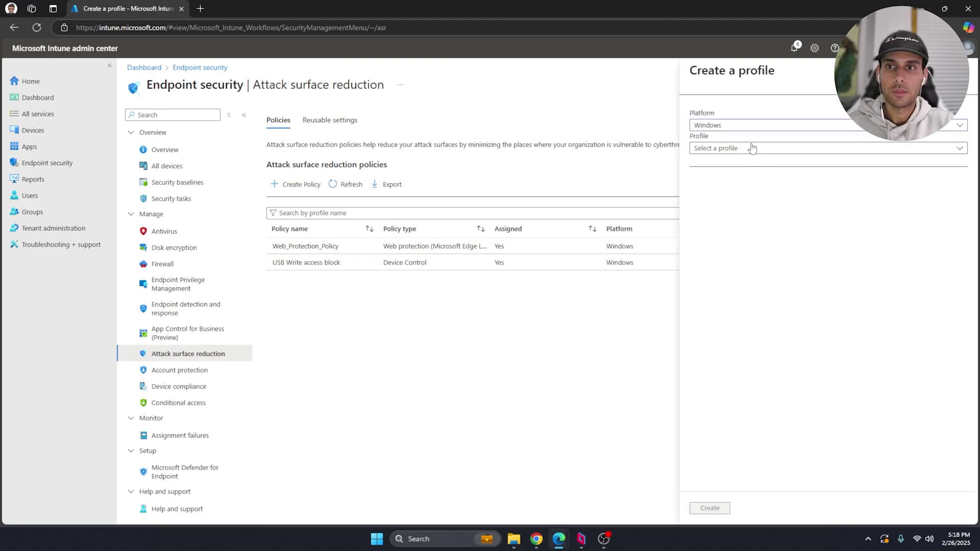
{"action": "left_click", "coordinate": [722, 153]}
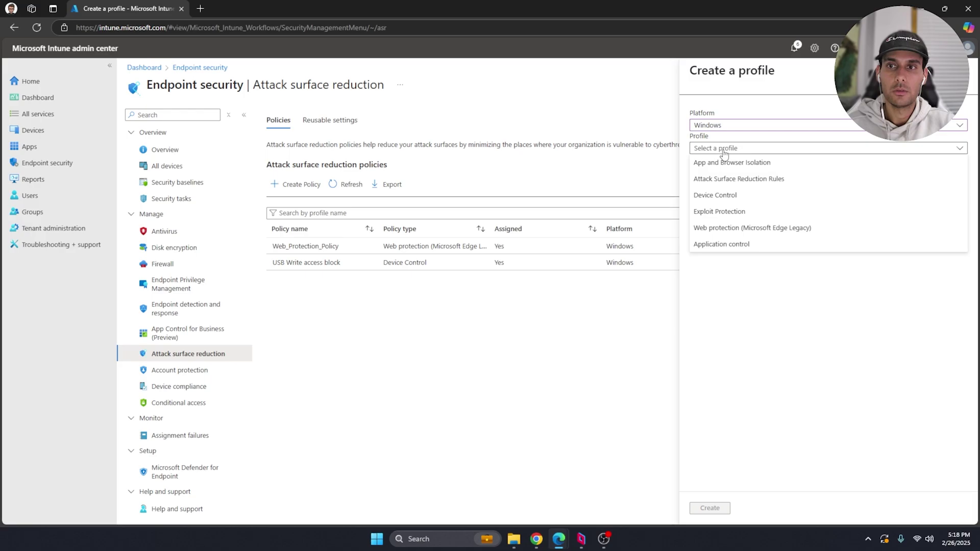
{"action": "left_click", "coordinate": [739, 196]}
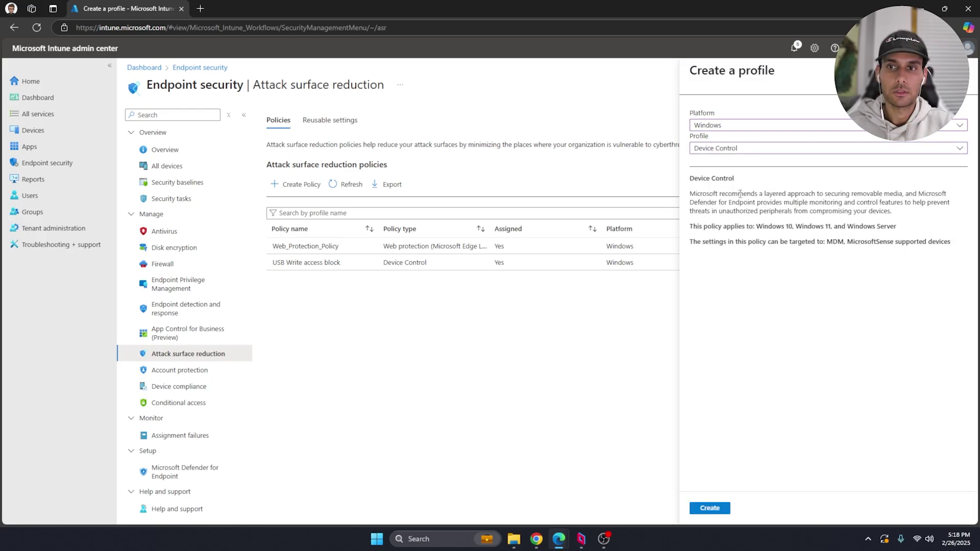
{"action": "left_click", "coordinate": [710, 508]}
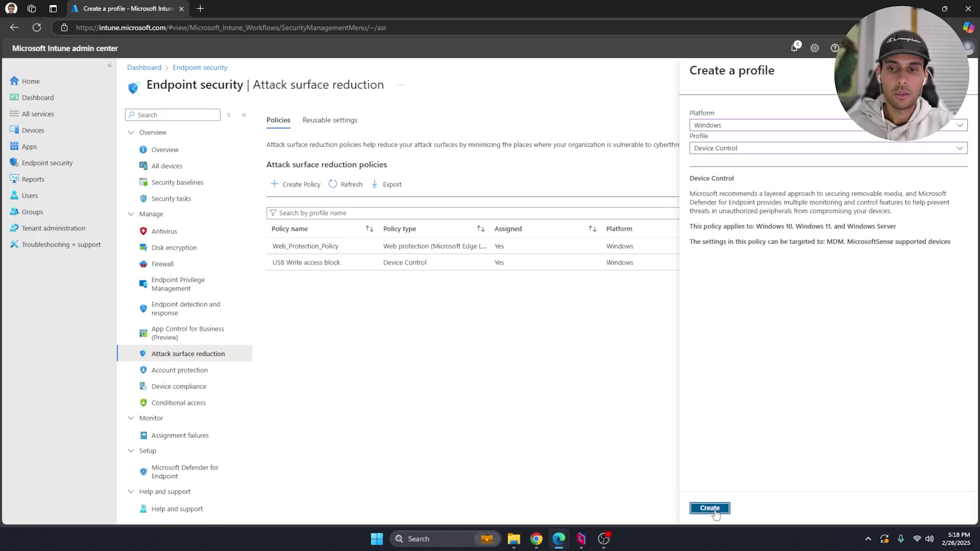
{"action": "left_click", "coordinate": [275, 162]}
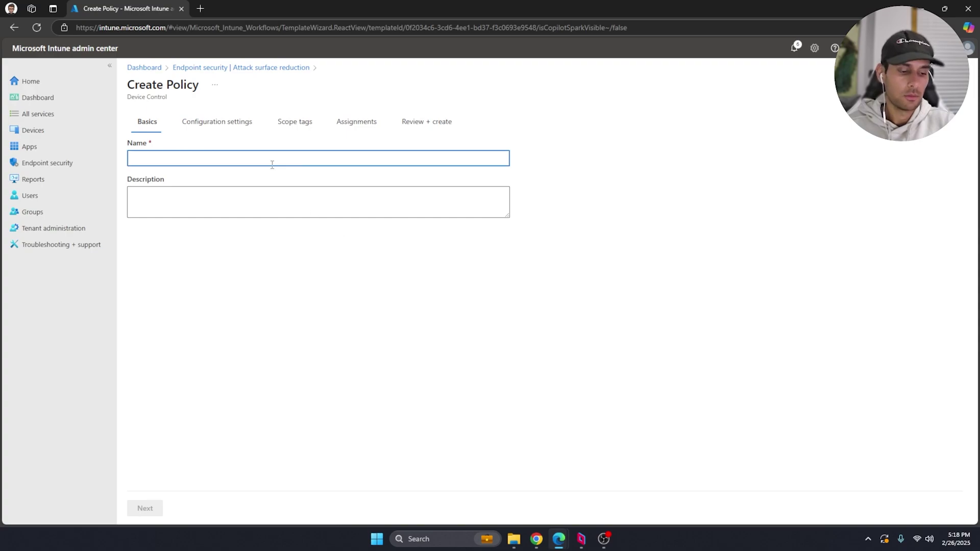
{"action": "type", "text": "Block ALL USB"}
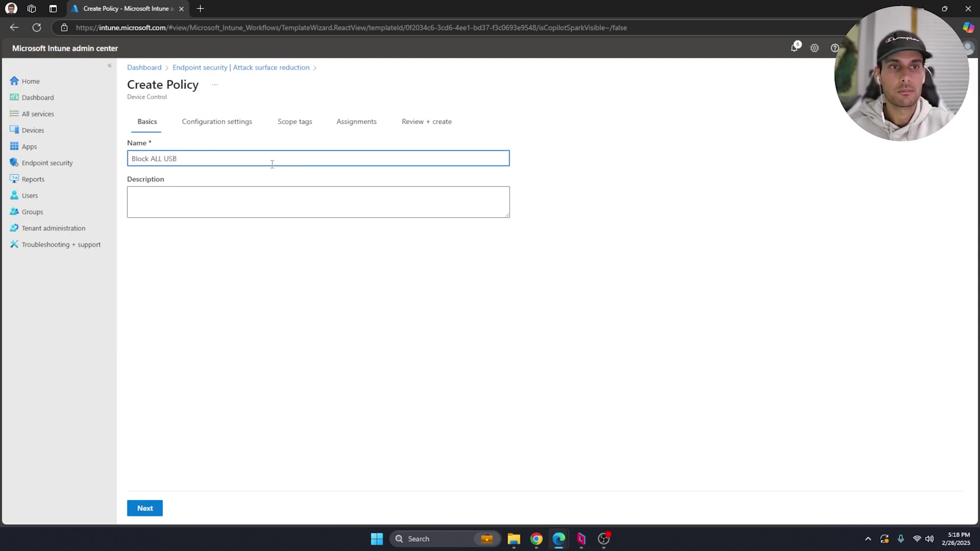
{"action": "left_click", "coordinate": [156, 509]}
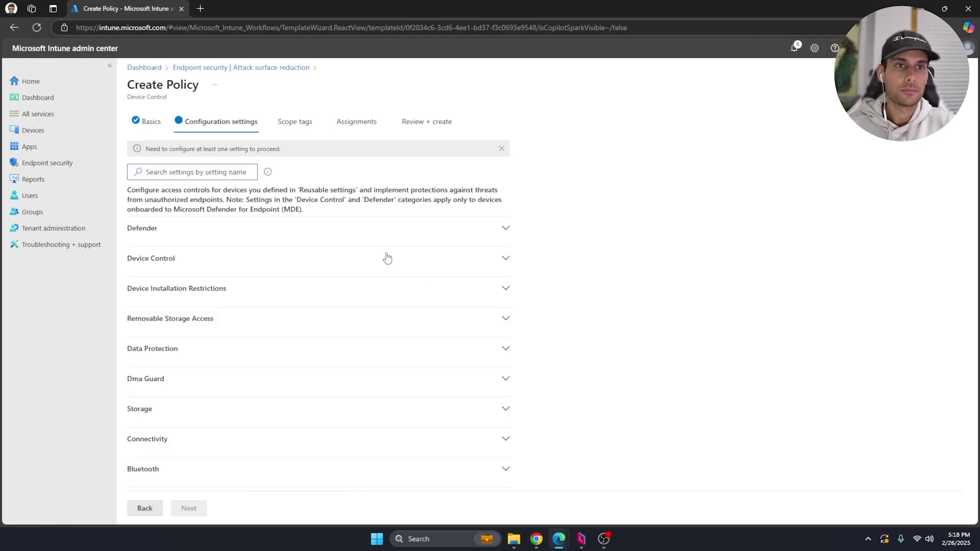
Step: Add a new Device Control rule named Block ALL USB
{"action": "left_click", "coordinate": [207, 265]}
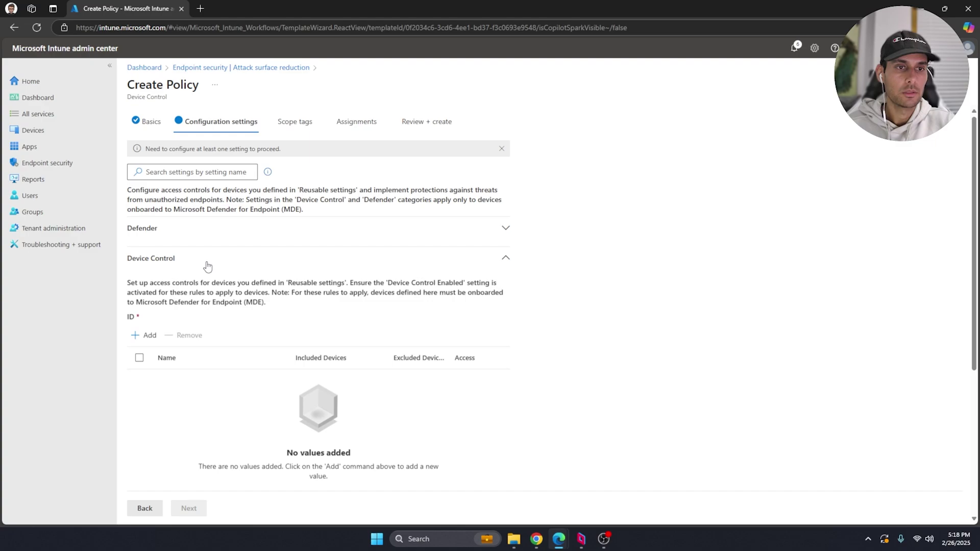
{"action": "scroll", "coordinate": [164, 307], "scroll_direction": "down", "scroll_amount": 1}
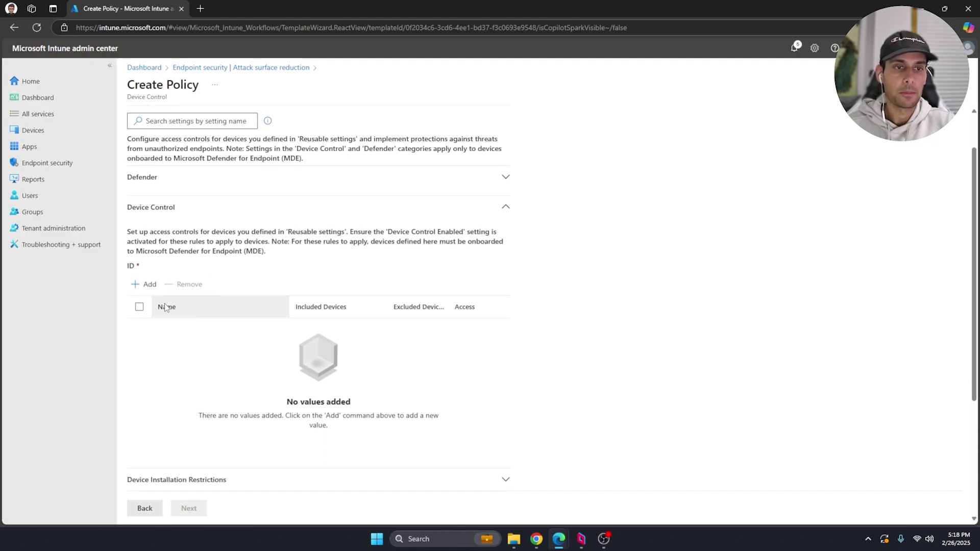
{"action": "left_click", "coordinate": [145, 284]}
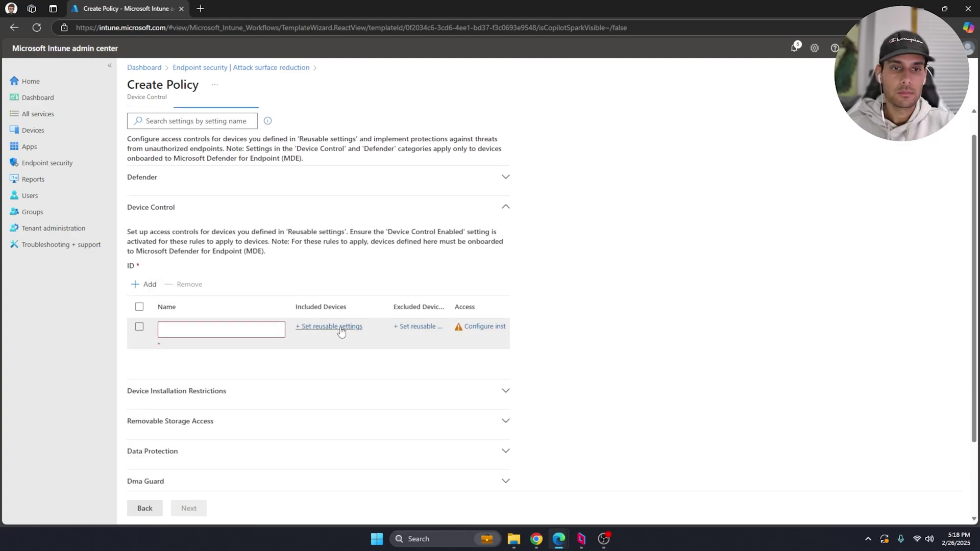
{"action": "left_click", "coordinate": [220, 329]}
{"action": "type", "text": "BLock"}
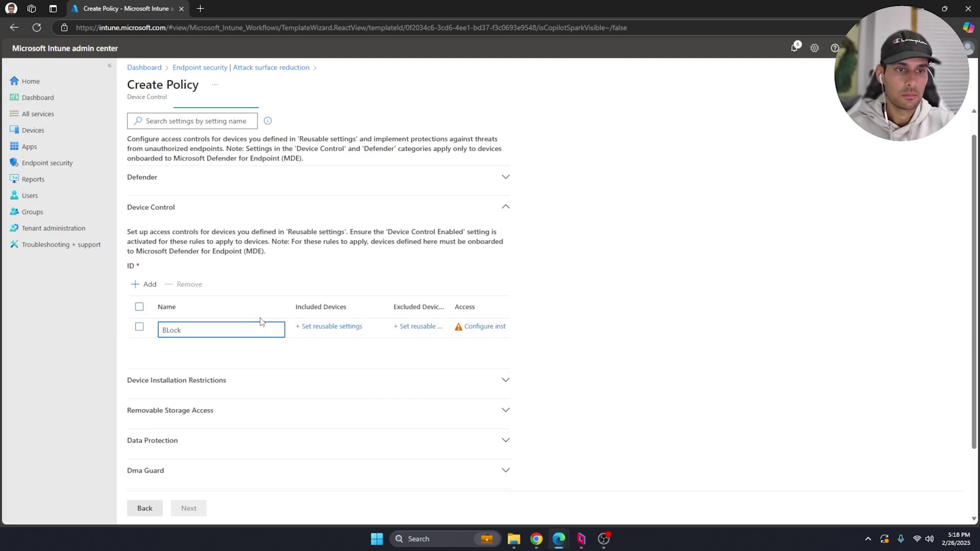
{"action": "key", "text": "BackSpace"}
{"action": "key", "text": "BackSpace"}
{"action": "key", "text": "BackSpace"}
{"action": "key", "text": "BackSpace"}
{"action": "type", "text": "lock ALL USB"}
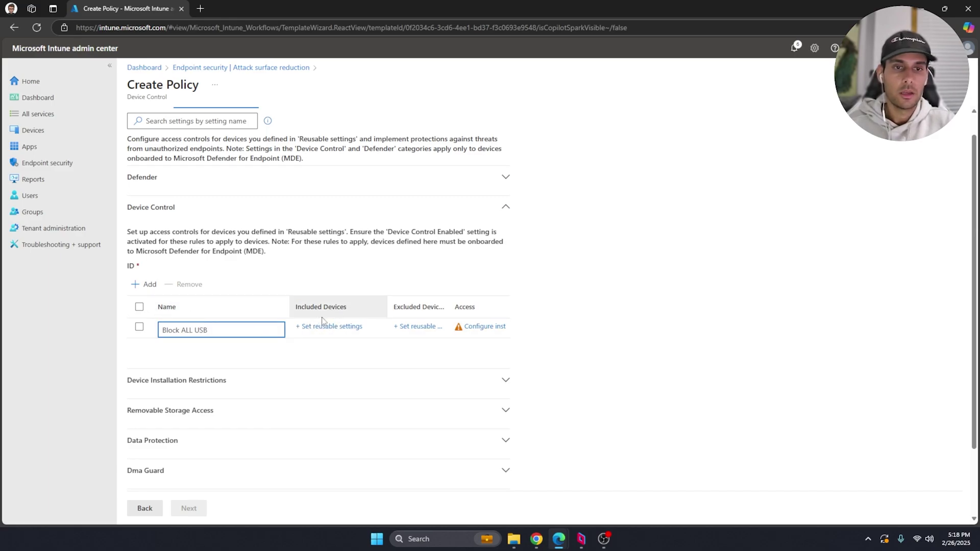
Step: Include the Block ALL USB reusable setting group in the rule
{"action": "left_click", "coordinate": [336, 329]}
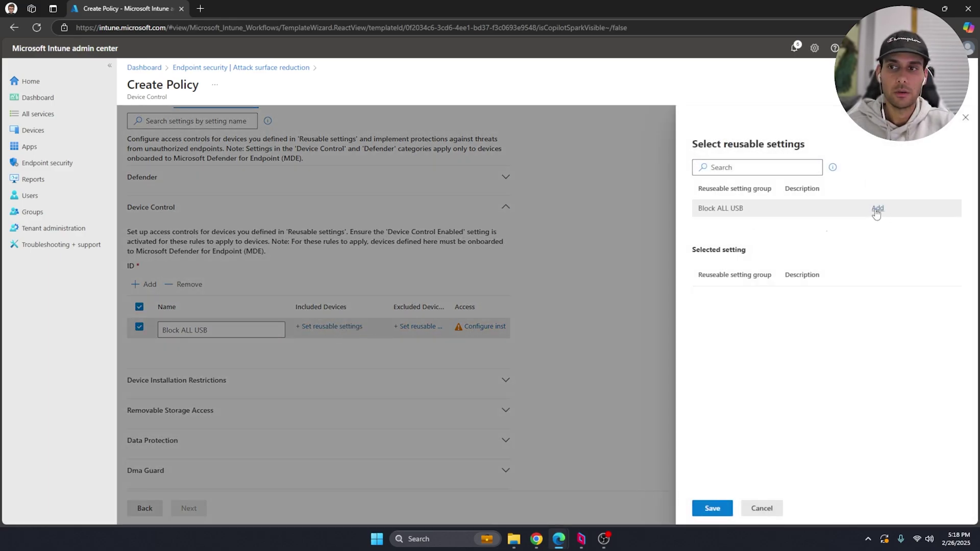
{"action": "left_click", "coordinate": [877, 209]}
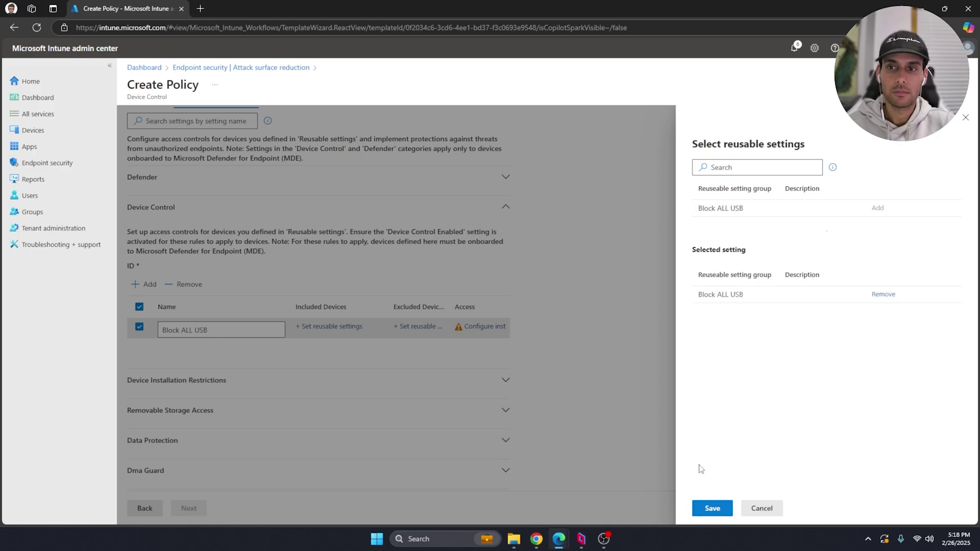
{"action": "left_click", "coordinate": [713, 508]}
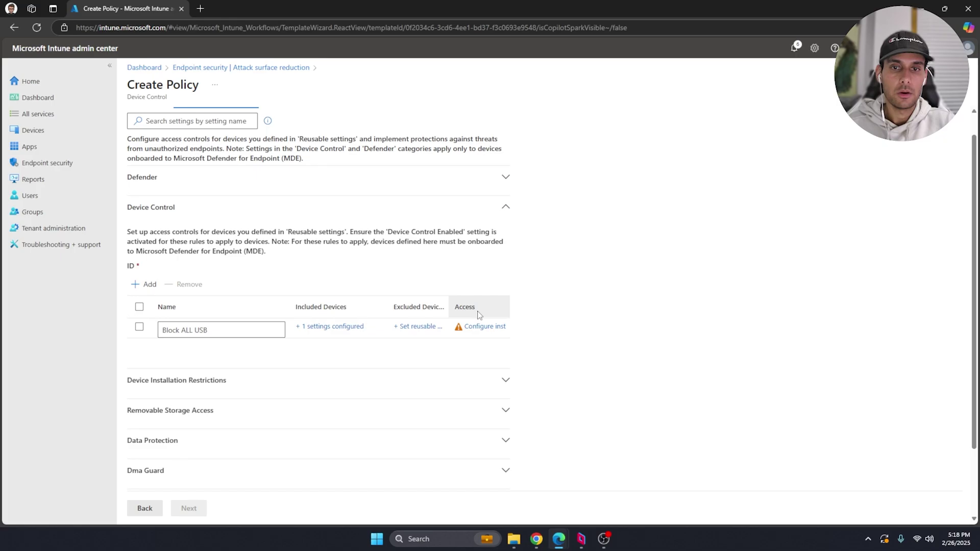
{"action": "left_click", "coordinate": [481, 333]}
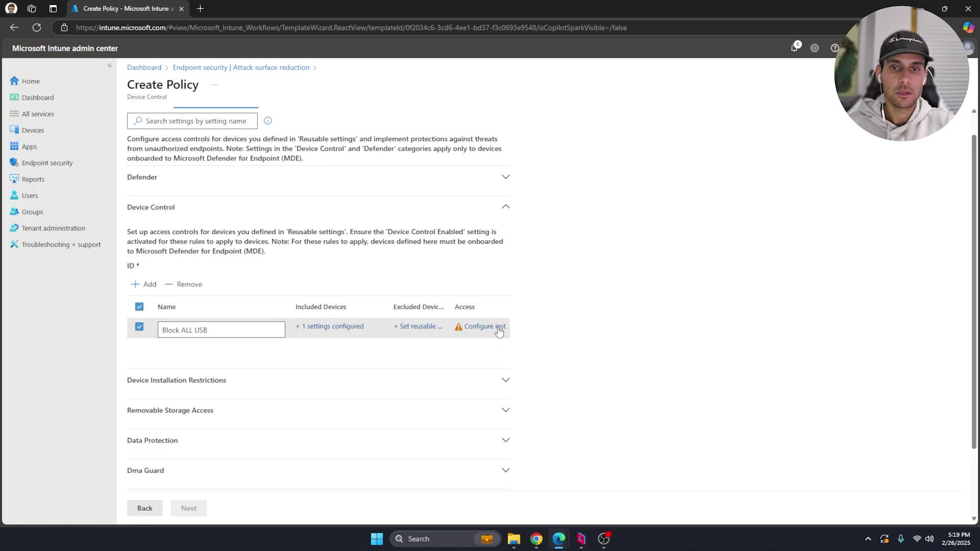
Step: Add a Deny access entry with Read and Write in the access mask and save it
{"action": "left_click", "coordinate": [498, 327]}
{"action": "left_click", "coordinate": [536, 175]}
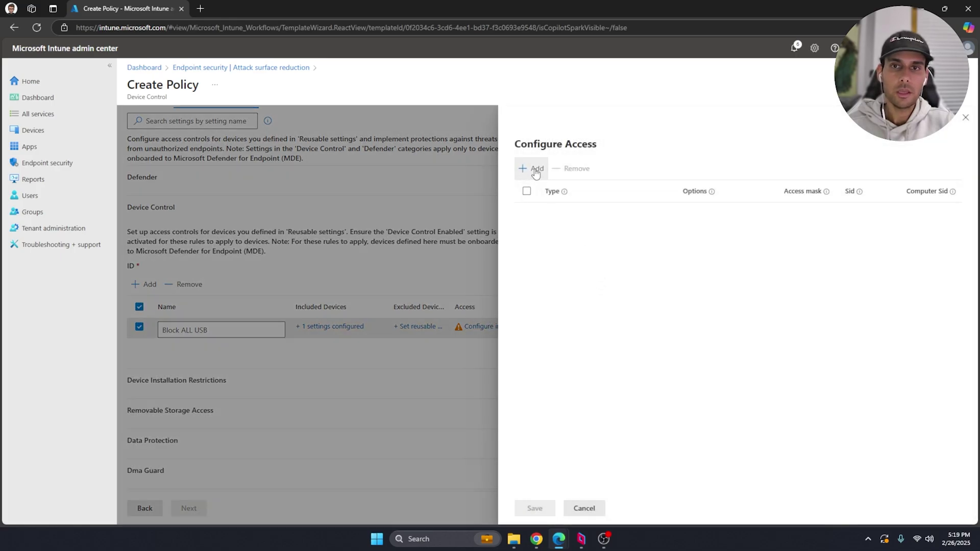
{"action": "left_click", "coordinate": [613, 220]}
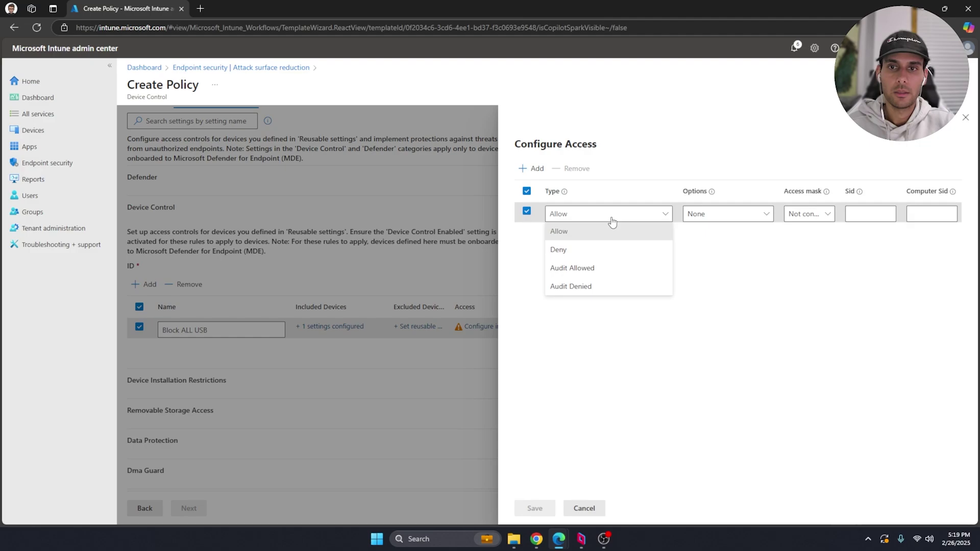
{"action": "left_click", "coordinate": [577, 249]}
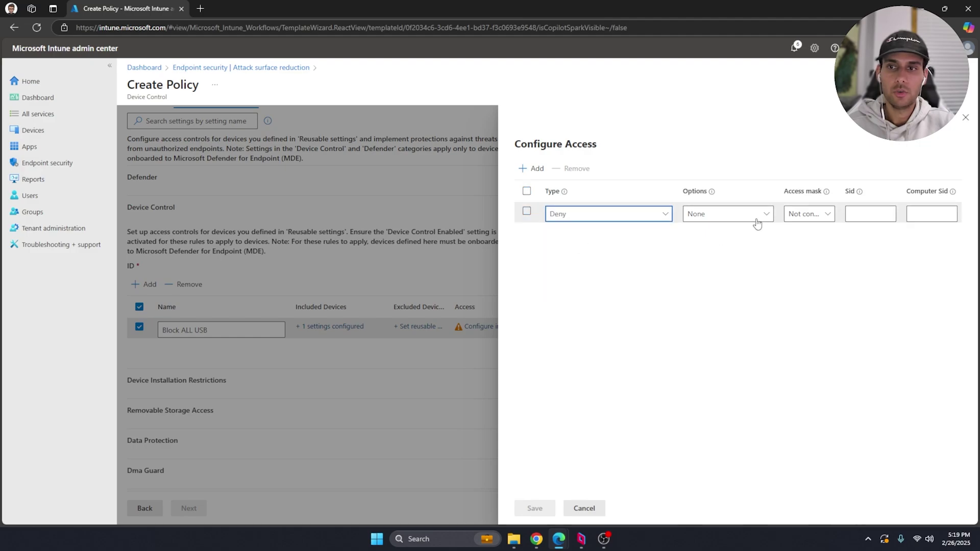
{"action": "left_click", "coordinate": [814, 215]}
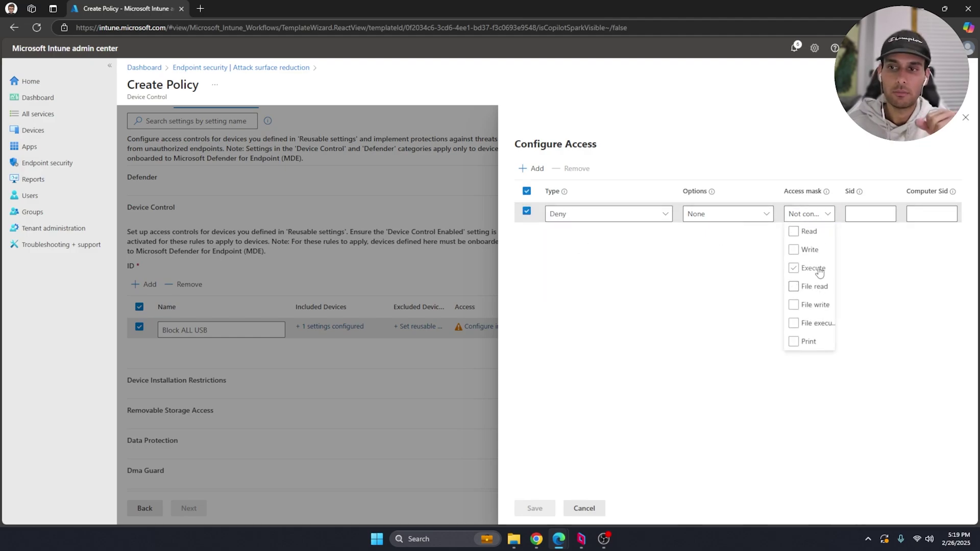
{"action": "left_click", "coordinate": [795, 232]}
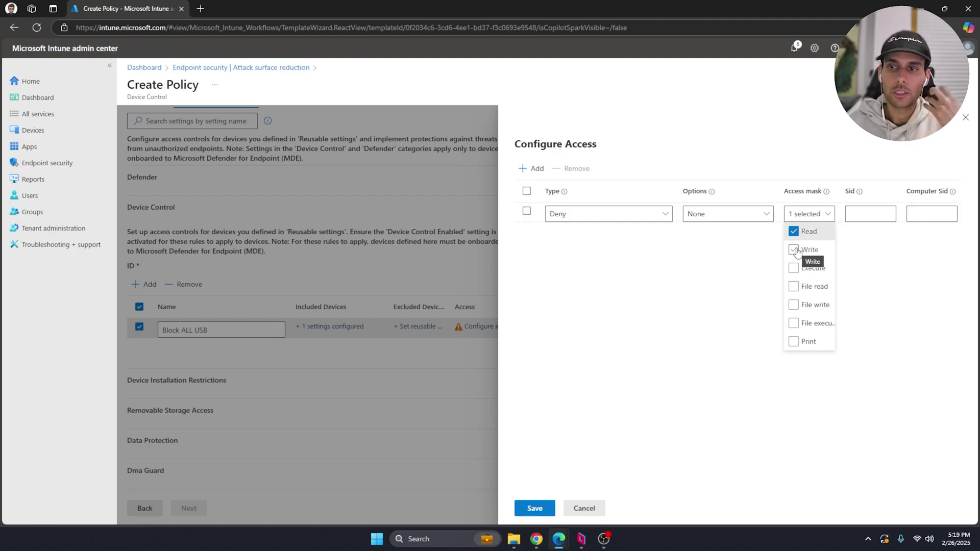
{"action": "left_click", "coordinate": [798, 252]}
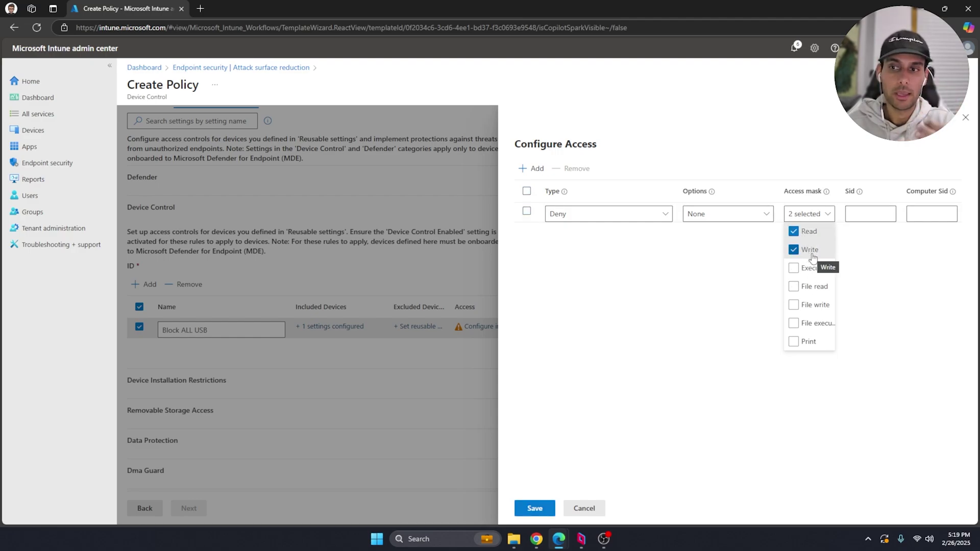
{"action": "left_click", "coordinate": [604, 445]}
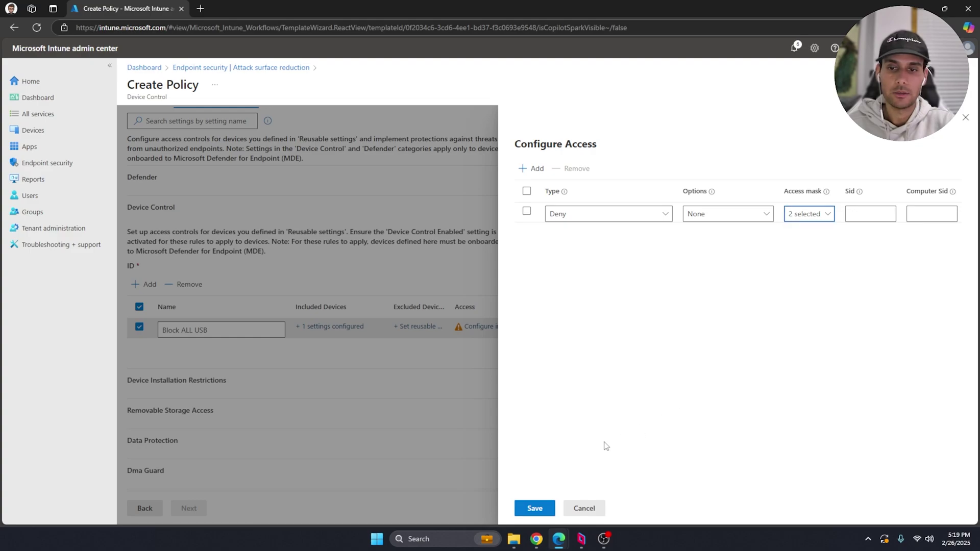
{"action": "left_click", "coordinate": [551, 506]}
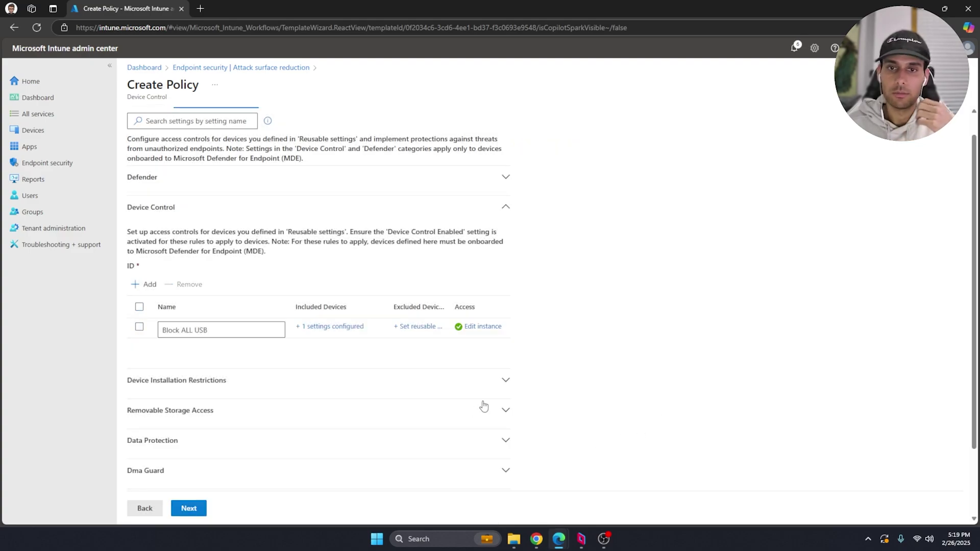
Step: Assign the Block ALL USB policy to the Intune Test Devices group and create it
{"action": "left_click", "coordinate": [189, 506]}
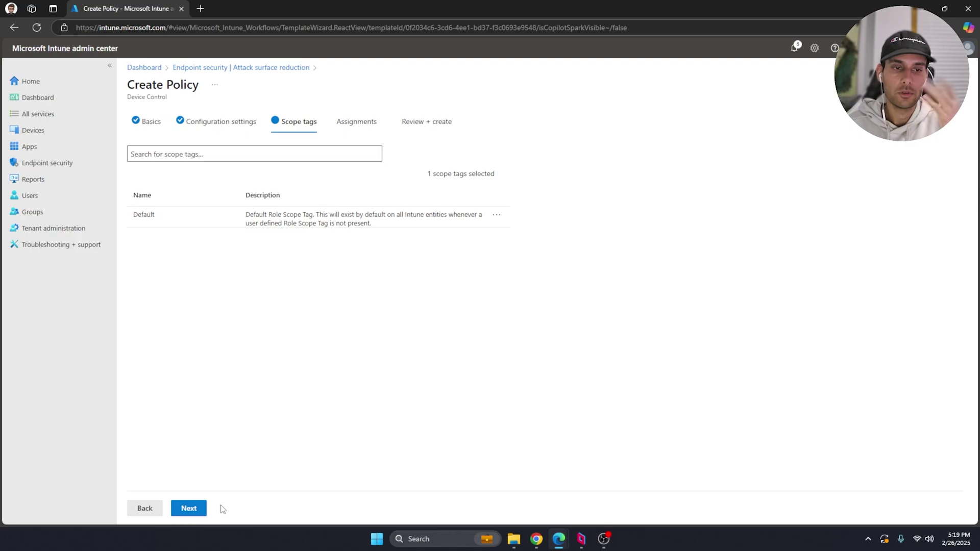
{"action": "left_click", "coordinate": [200, 508]}
{"action": "left_click", "coordinate": [225, 149]}
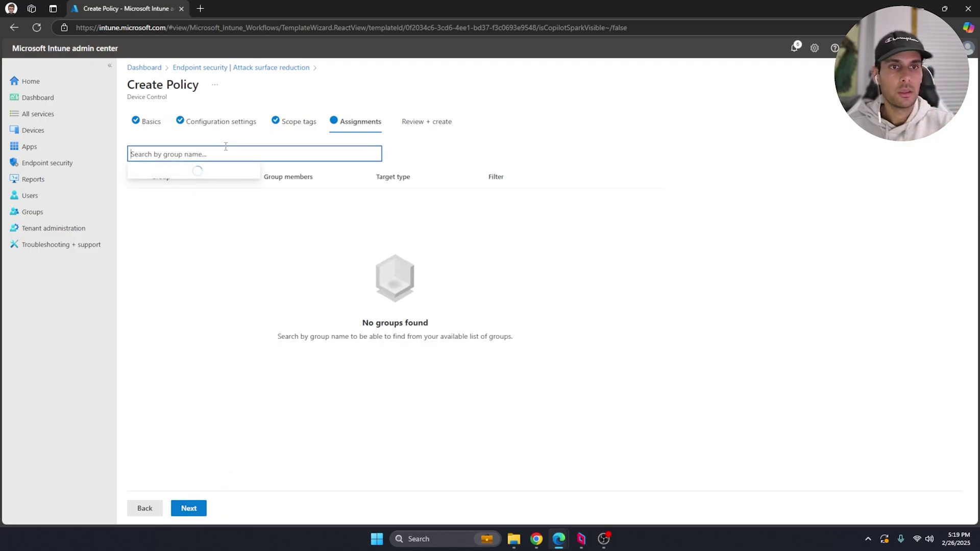
{"action": "type", "text": "Intune te"}
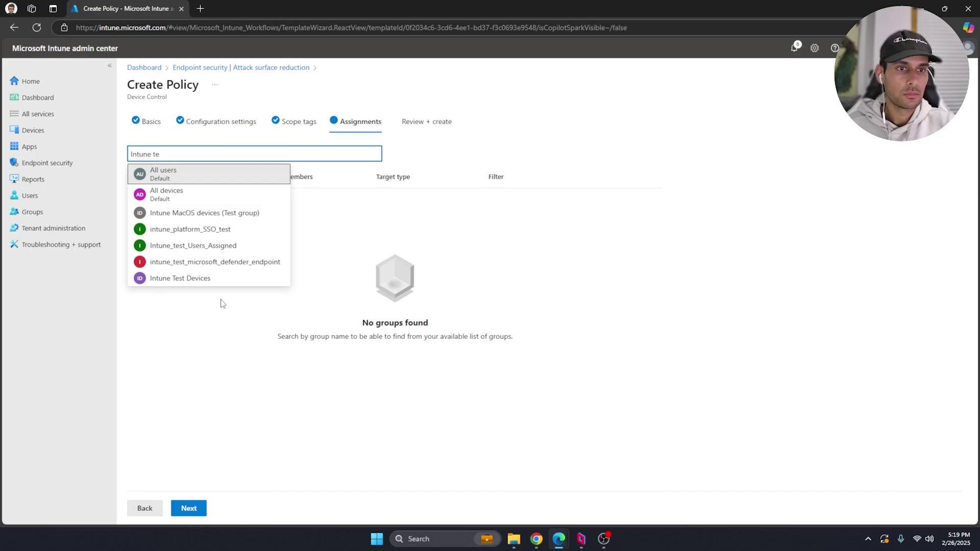
{"action": "left_click", "coordinate": [204, 279]}
{"action": "left_click", "coordinate": [188, 508]}
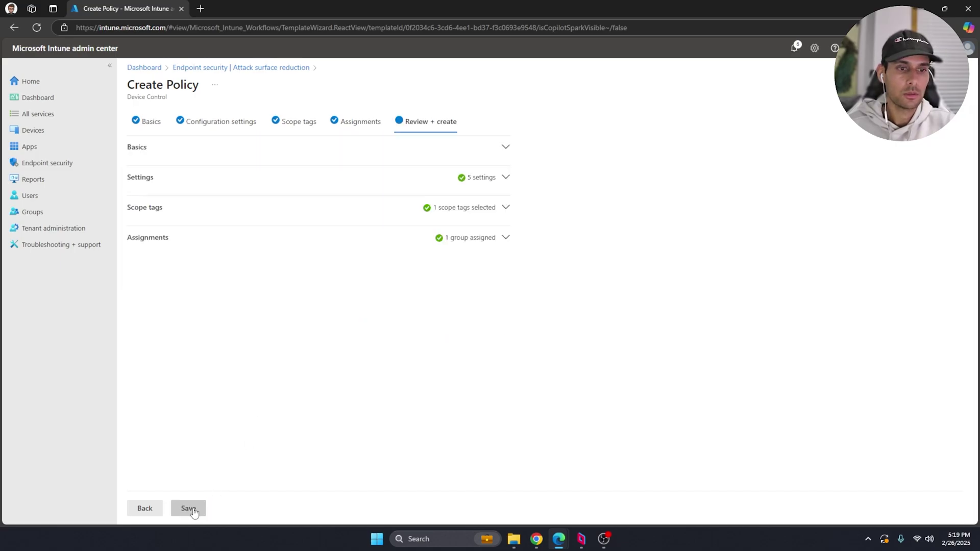
{"action": "left_click", "coordinate": [188, 509]}
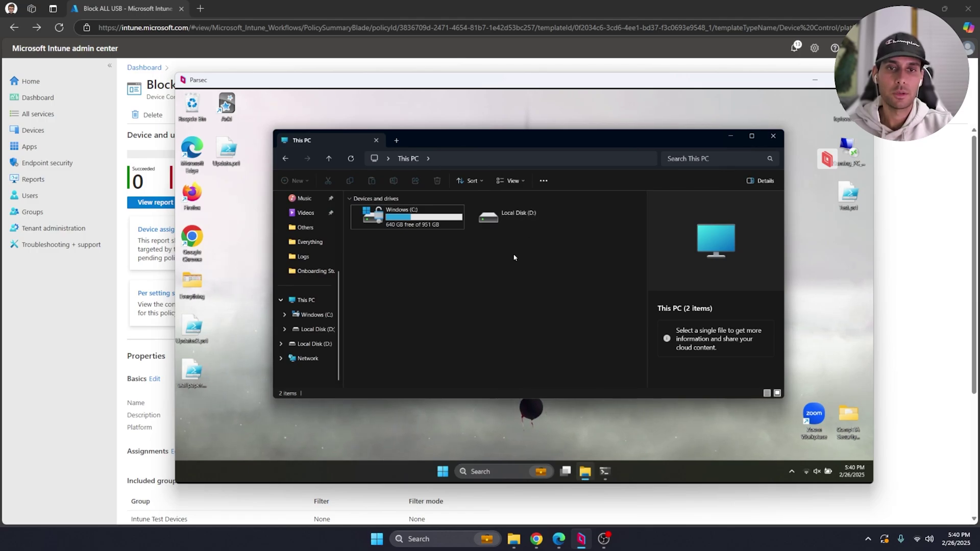
Step: Try opening Local Disk (D:) on the remote PC and dismiss the 'Access is denied' error
{"action": "double_click", "coordinate": [517, 214]}
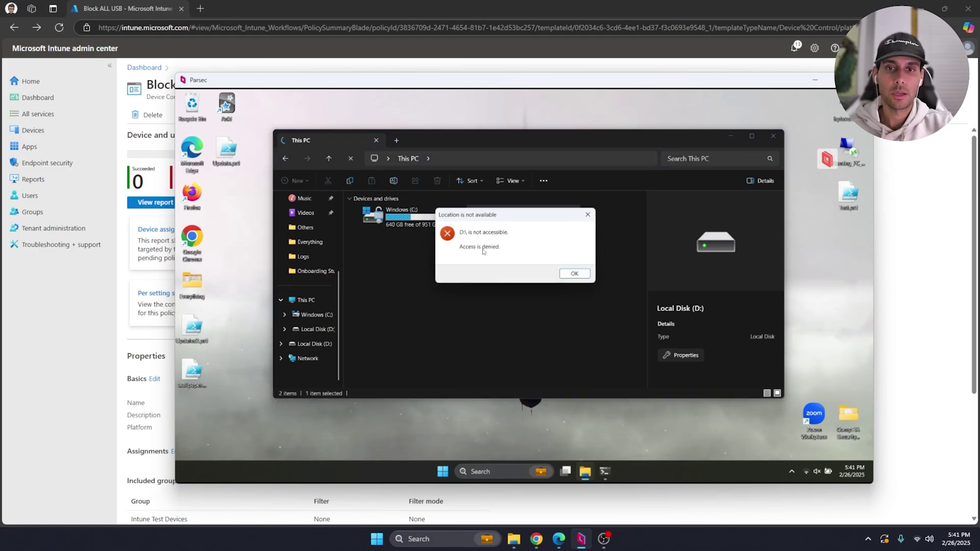
{"action": "left_click", "coordinate": [574, 273]}
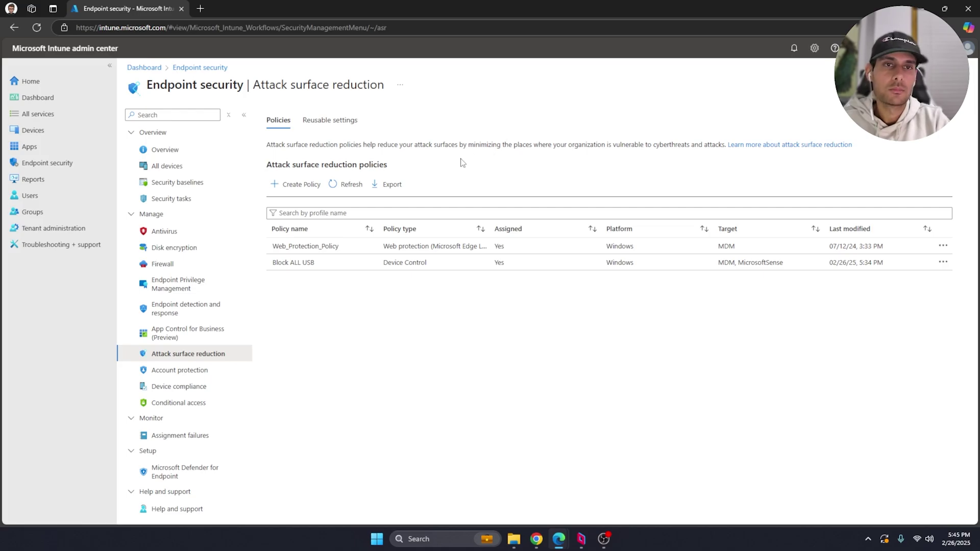
Step: Start a new reusable setting group named Allowed USB List
{"action": "left_click", "coordinate": [307, 123]}
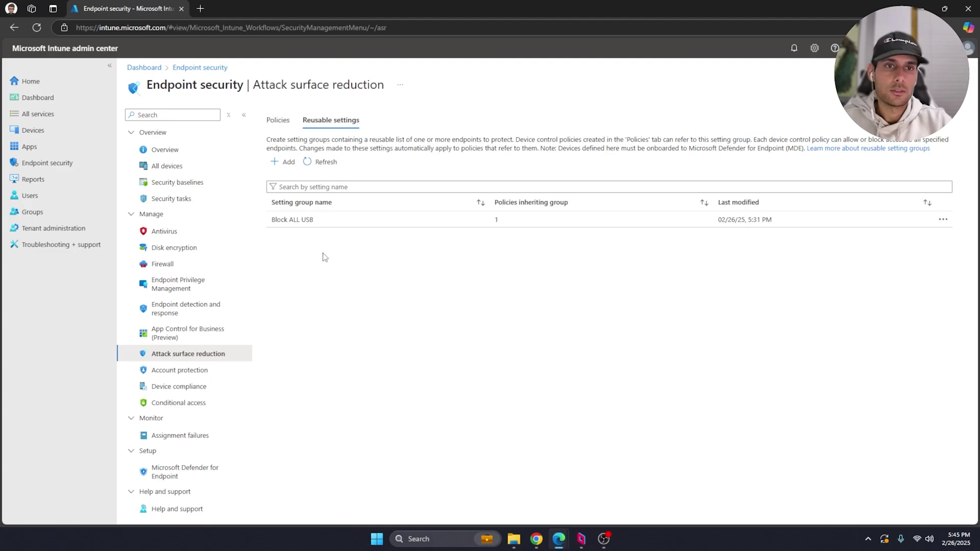
{"action": "left_click", "coordinate": [286, 165]}
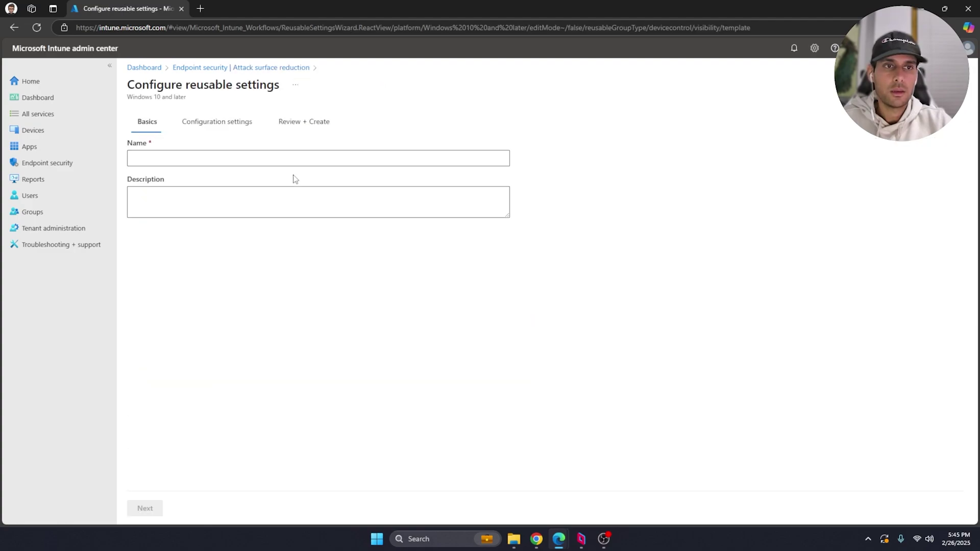
{"action": "left_click", "coordinate": [232, 159]}
{"action": "type", "text": "Allowed List"}
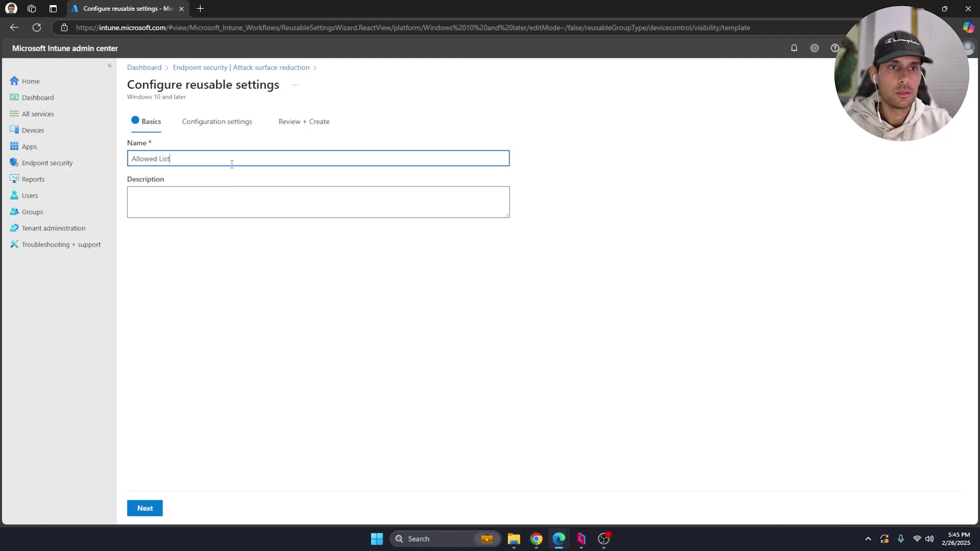
{"action": "type", "text": "B"}
{"action": "left_click", "coordinate": [146, 509]}
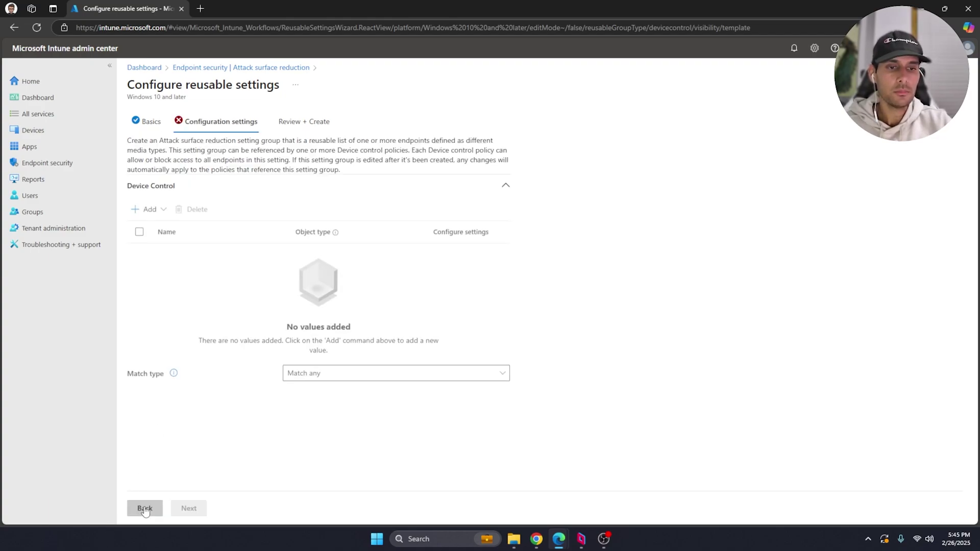
Step: Add a Removable storage entry and enter Allowed List as its name
{"action": "left_click", "coordinate": [147, 218]}
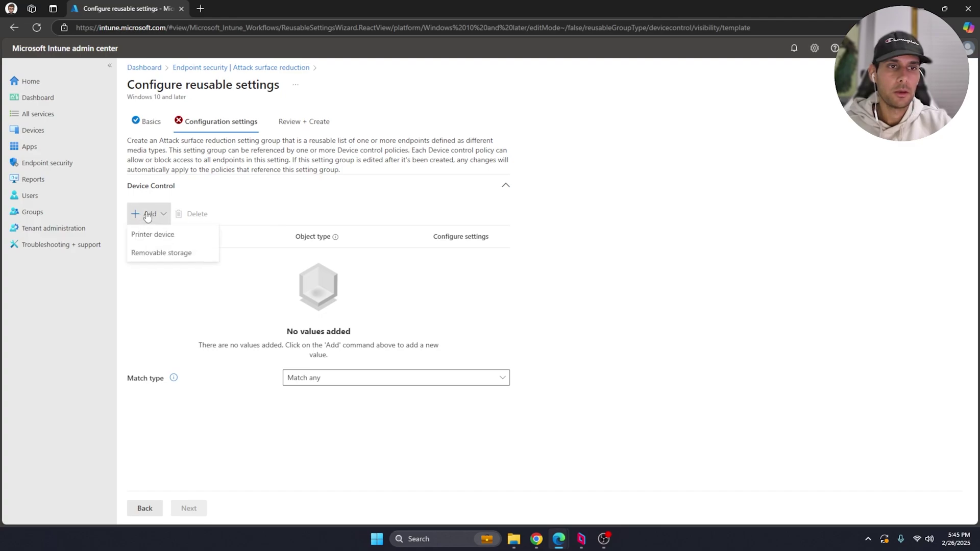
{"action": "left_click", "coordinate": [170, 252]}
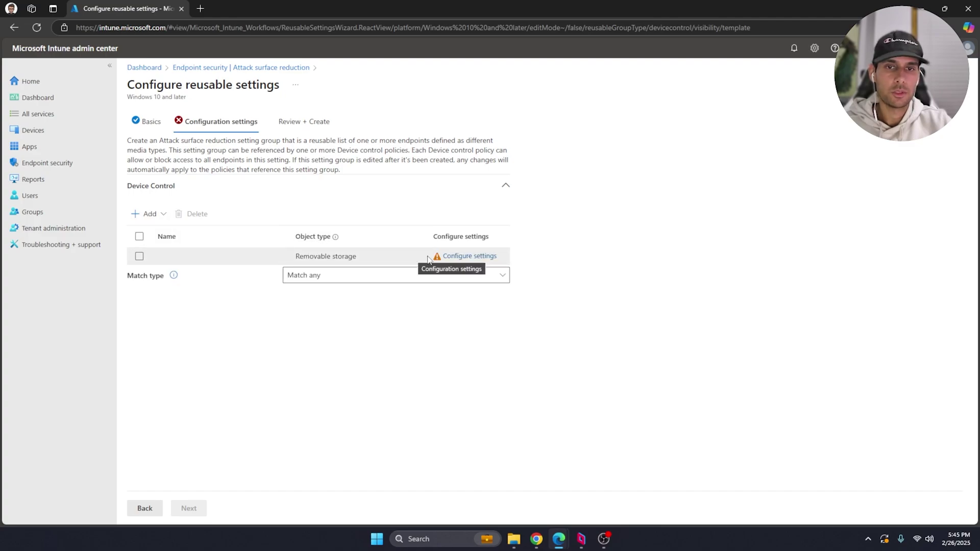
{"action": "left_click", "coordinate": [489, 257]}
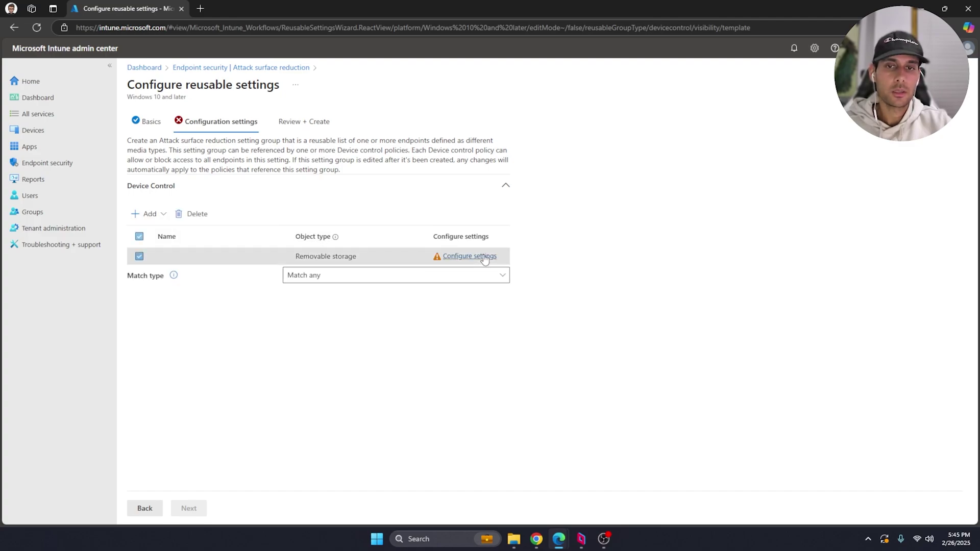
{"action": "scroll", "coordinate": [500, 306], "scroll_direction": "down", "scroll_amount": 3}
{"action": "left_click", "coordinate": [469, 418]}
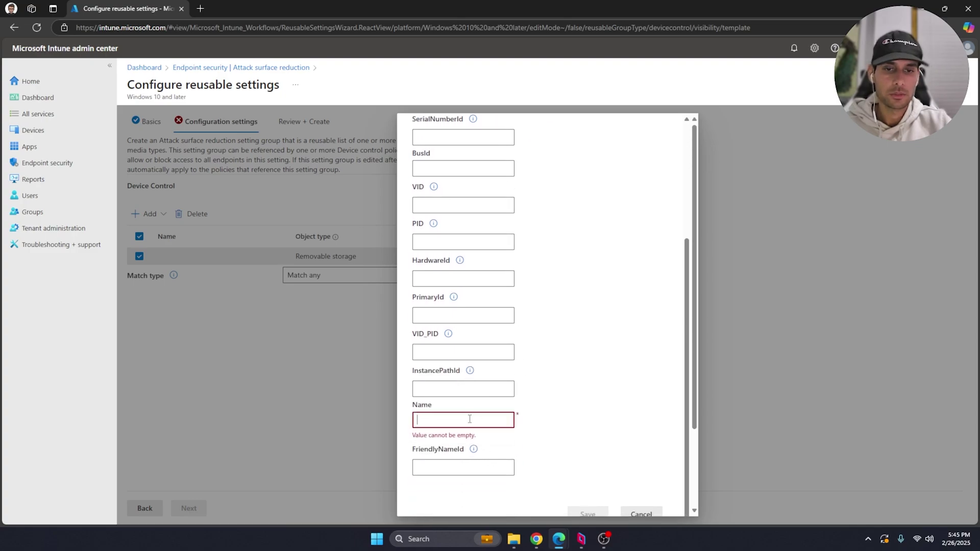
{"action": "type", "text": "Allowed List"}
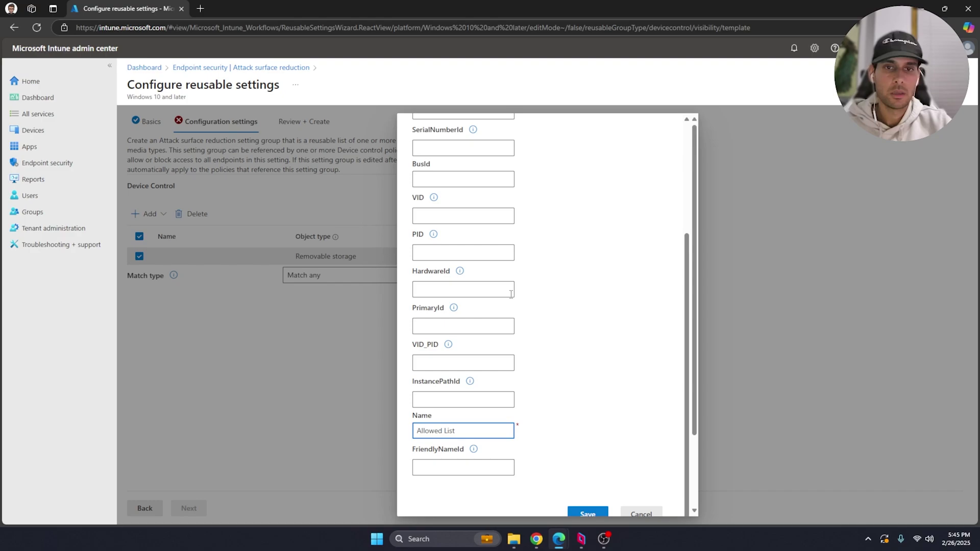
{"action": "scroll", "coordinate": [520, 275], "scroll_direction": "up", "scroll_amount": 3}
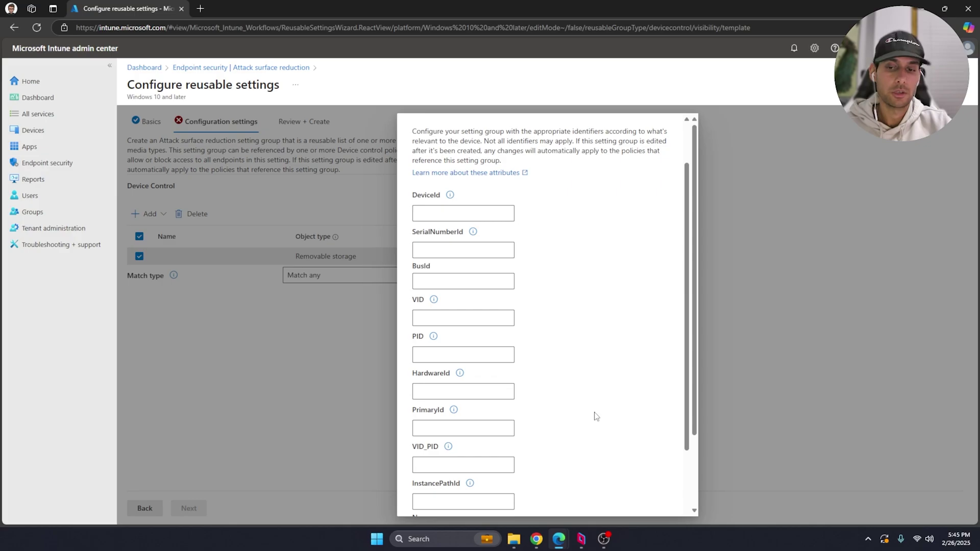
{"action": "left_click", "coordinate": [581, 538]}
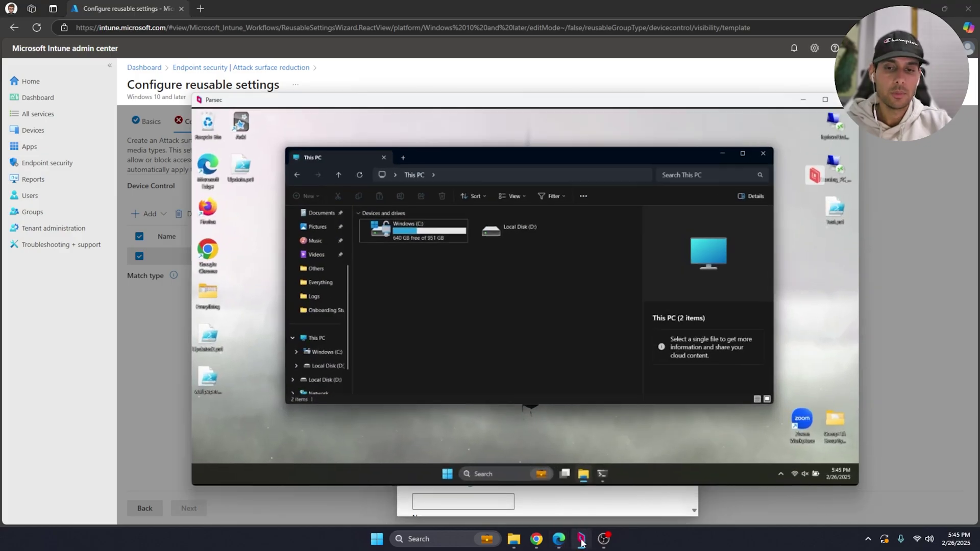
{"action": "left_click", "coordinate": [604, 474]}
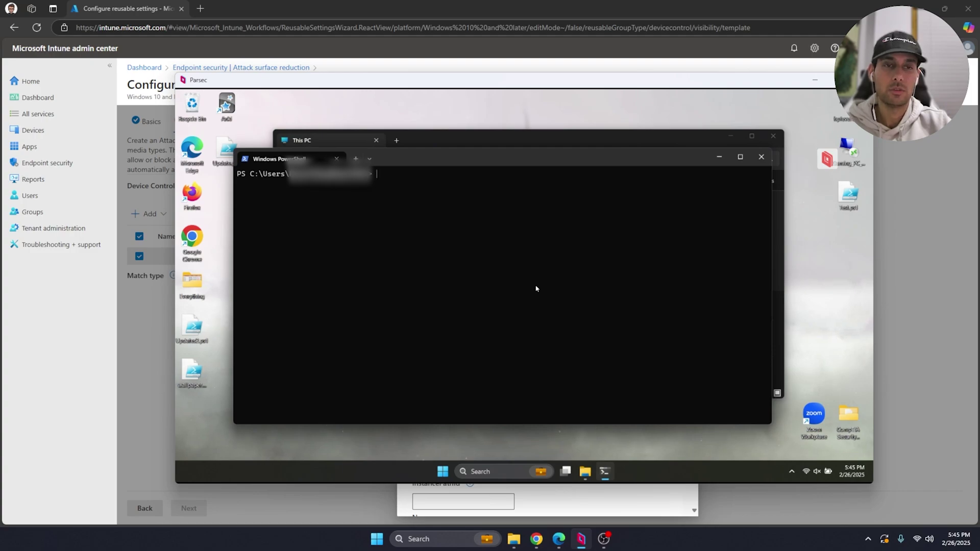
{"action": "type", "text": "gwmi Win32_USBControllerDevice |%{[wmi]($_.Dependent)} | Where-Object {($_.Description -like '*mass*')} | Select Description,DeviceID | ft Description,DeviceID -auto | Format-Table -AutoSize"}
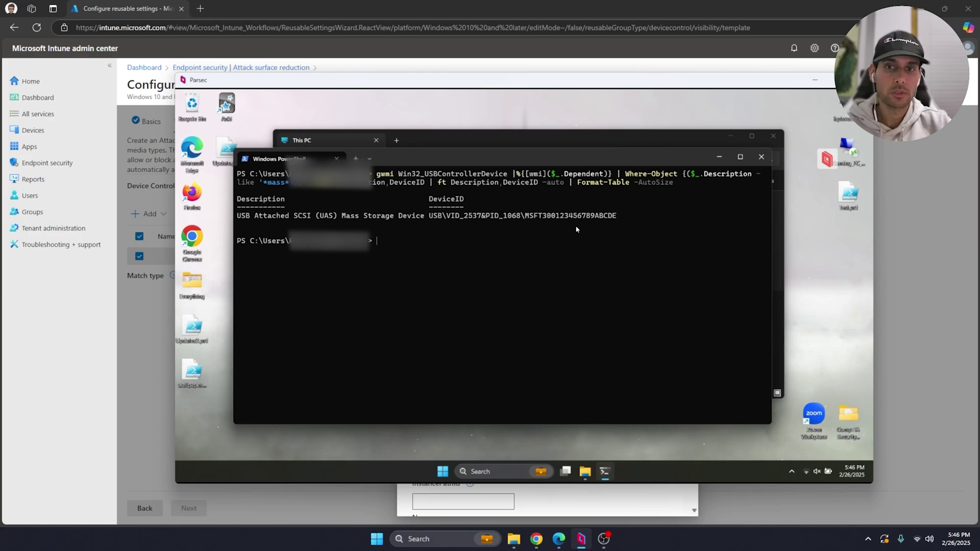
{"action": "left_click_drag", "start_coordinate": [623, 218], "coordinate": [529, 217]}
{"action": "key", "text": "ctrl+c"}
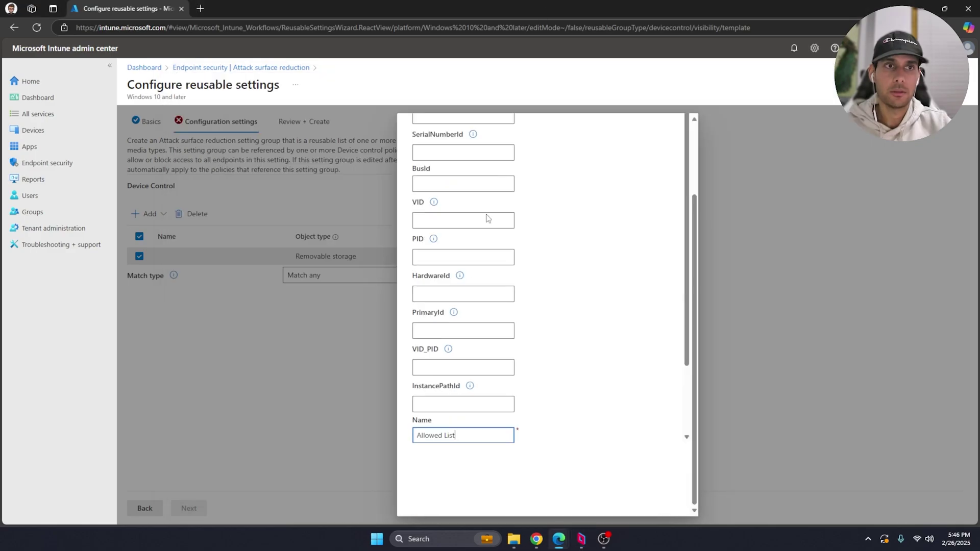
{"action": "scroll", "coordinate": [473, 221], "scroll_direction": "up", "scroll_amount": 1}
{"action": "left_click", "coordinate": [461, 203]}
{"action": "key", "text": "ctrl+v"}
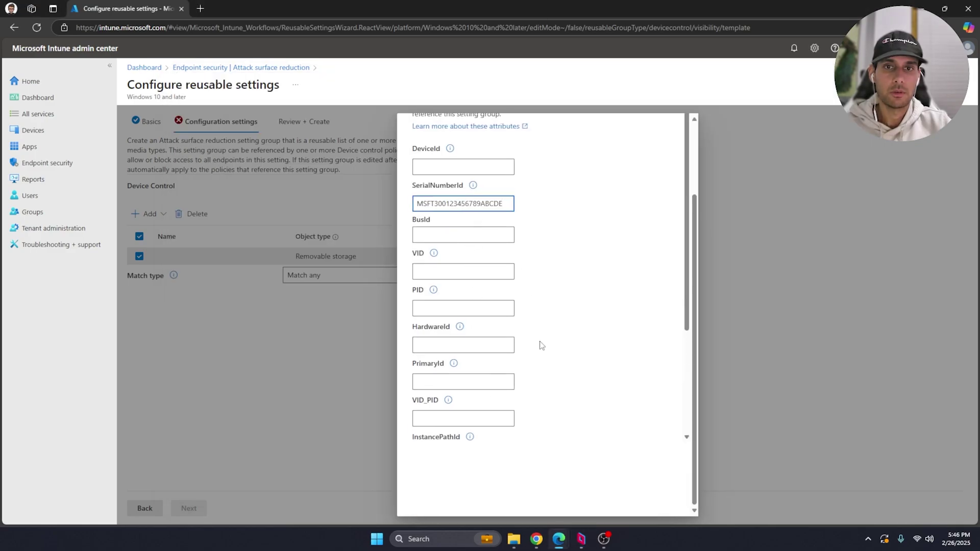
{"action": "scroll", "coordinate": [541, 345], "scroll_direction": "down", "scroll_amount": 5}
{"action": "left_click", "coordinate": [587, 424]}
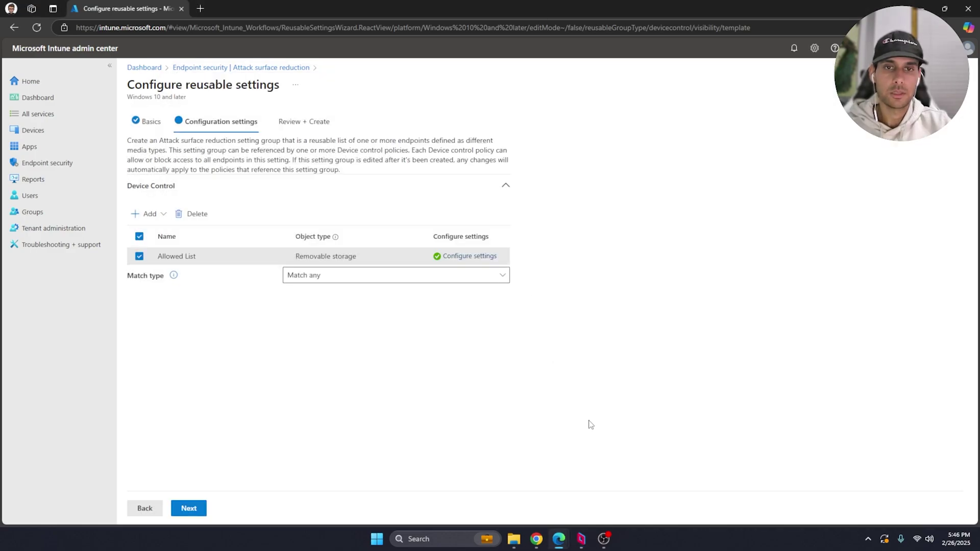
{"action": "left_click", "coordinate": [196, 513]}
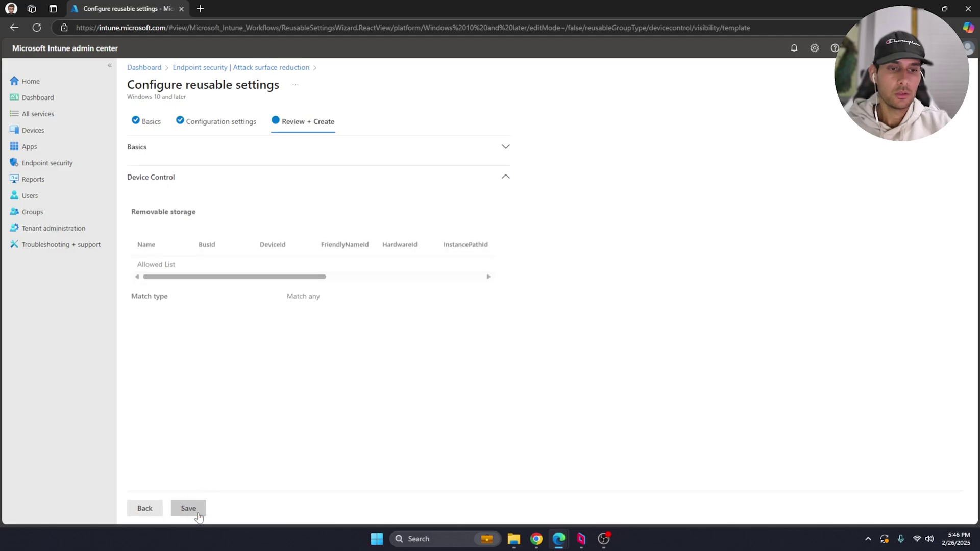
{"action": "left_click", "coordinate": [202, 508]}
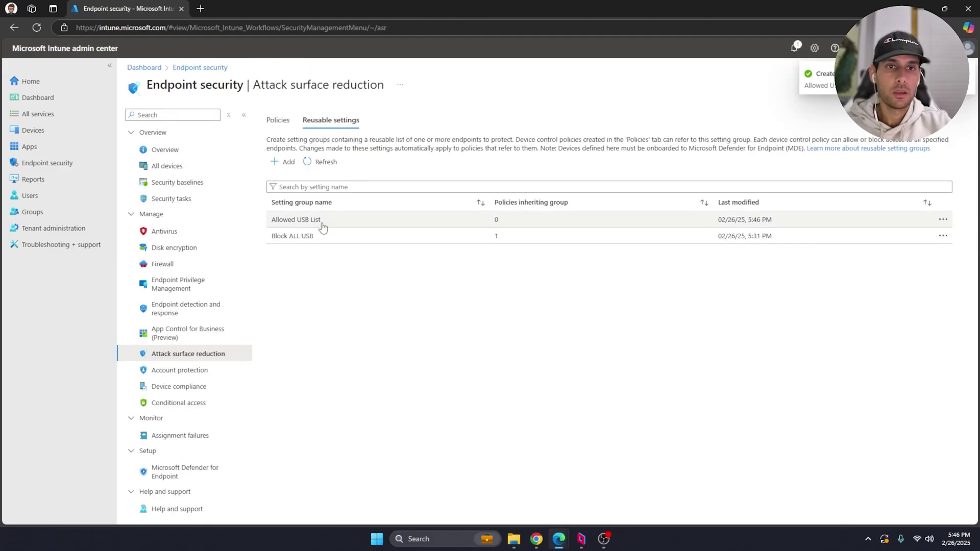
Step: Open the Block ALL USB policy from the attack surface reduction policies list
{"action": "left_click", "coordinate": [278, 120]}
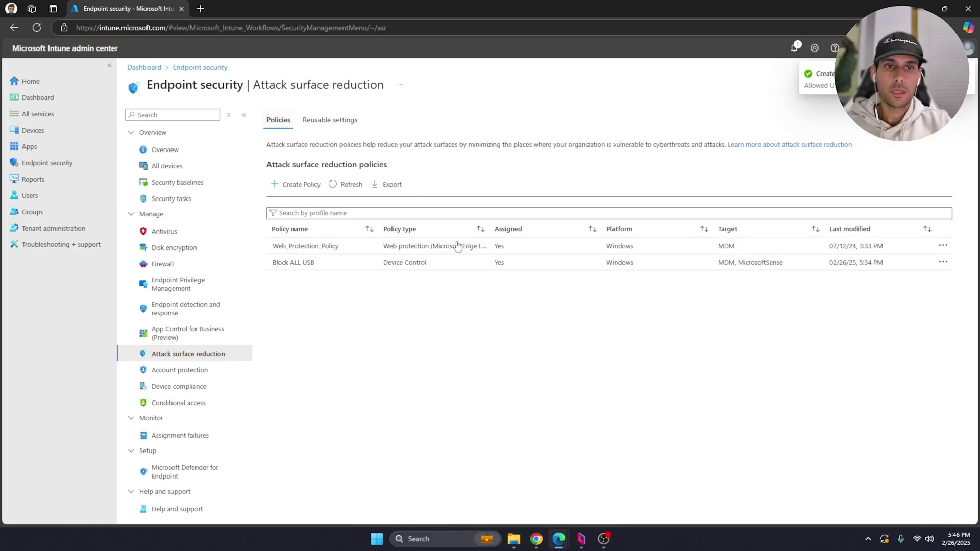
{"action": "left_click", "coordinate": [334, 265]}
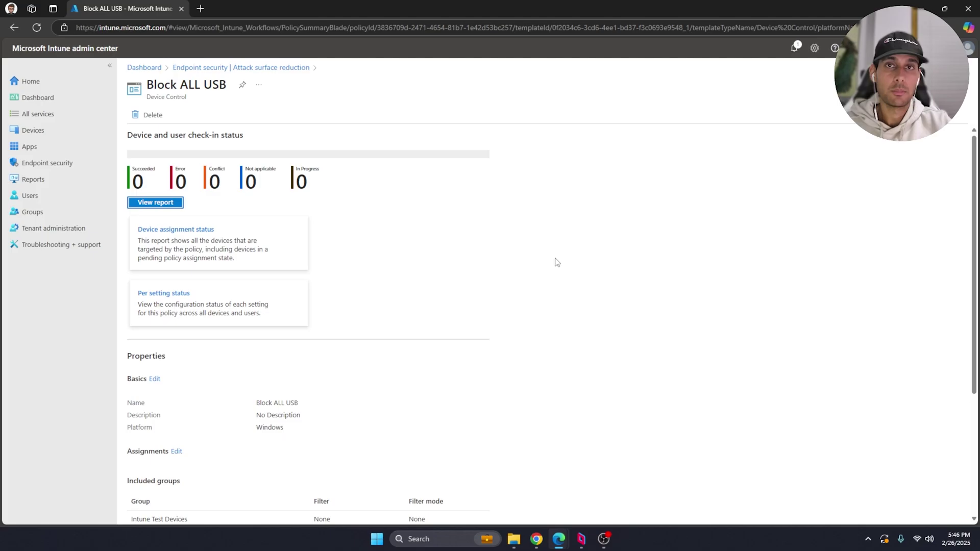
{"action": "scroll", "coordinate": [329, 362], "scroll_direction": "down", "scroll_amount": 3}
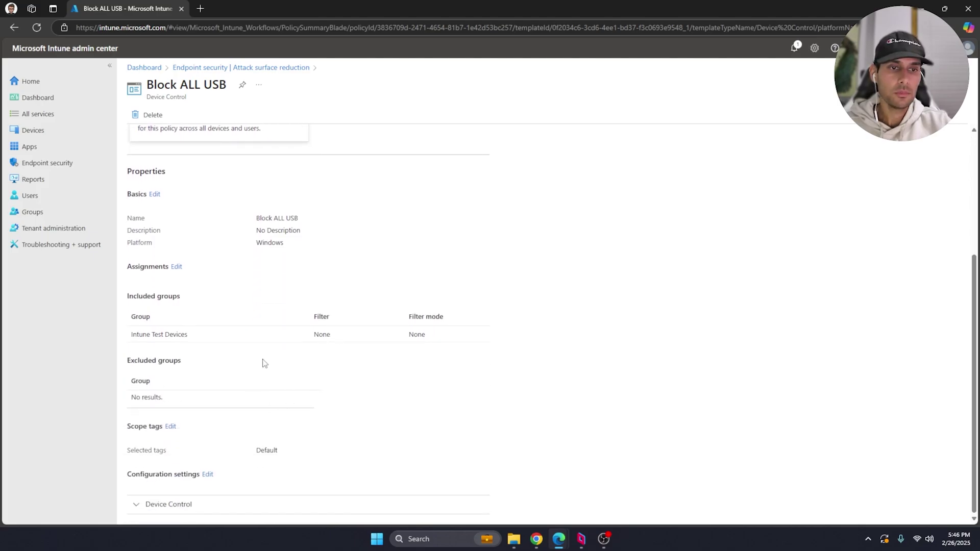
Step: Add the Allowed USB List group as Excluded Devices in Block ALL USB's Device Control rule, then save
{"action": "left_click", "coordinate": [207, 474]}
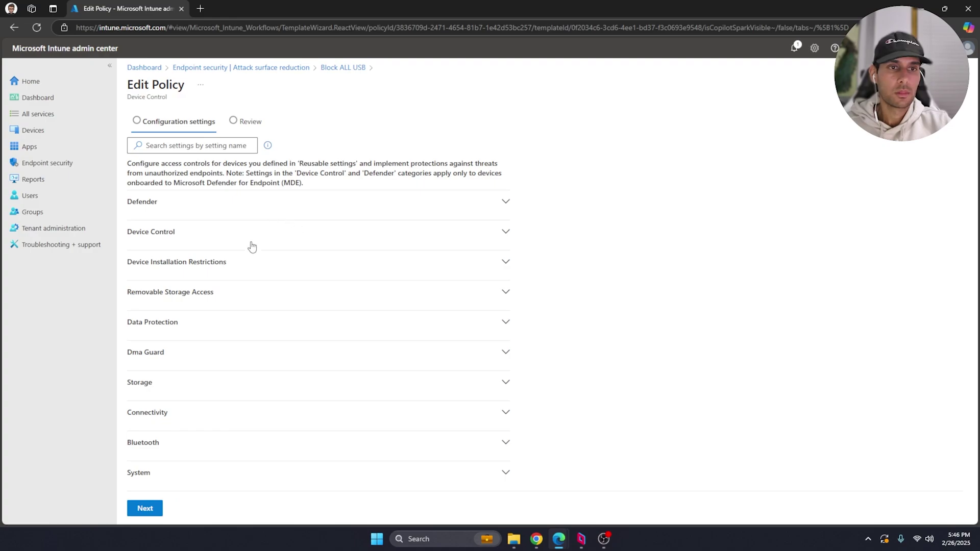
{"action": "left_click", "coordinate": [251, 245]}
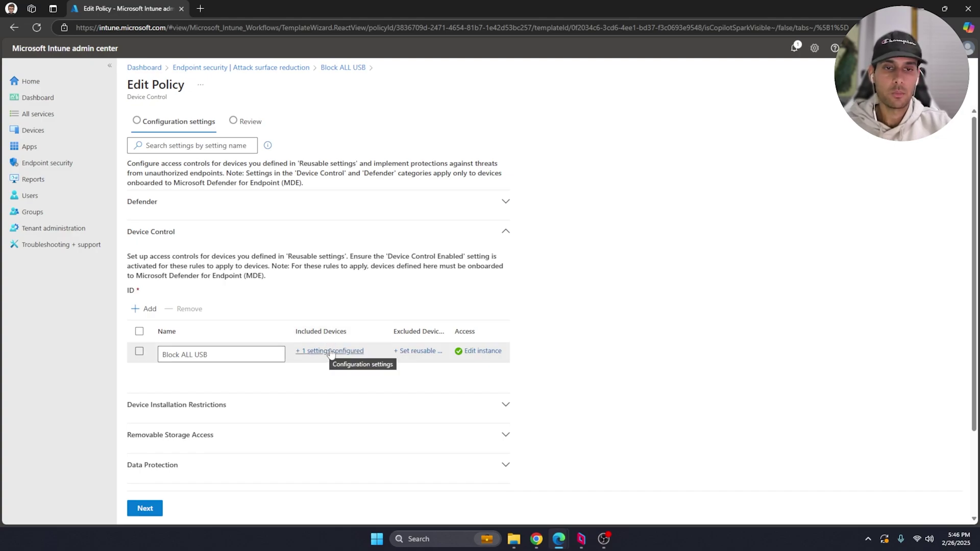
{"action": "left_click", "coordinate": [413, 353]}
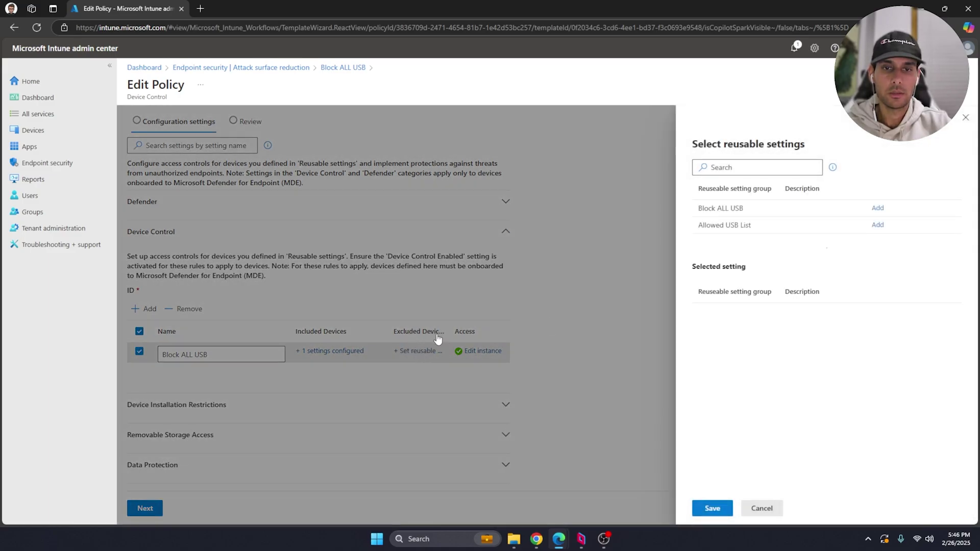
{"action": "left_click", "coordinate": [877, 225]}
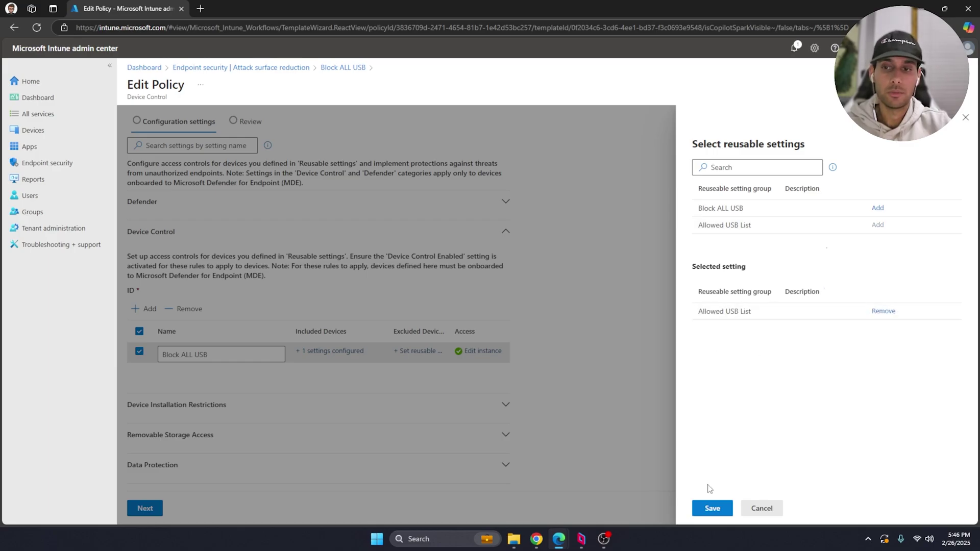
{"action": "left_click", "coordinate": [713, 508]}
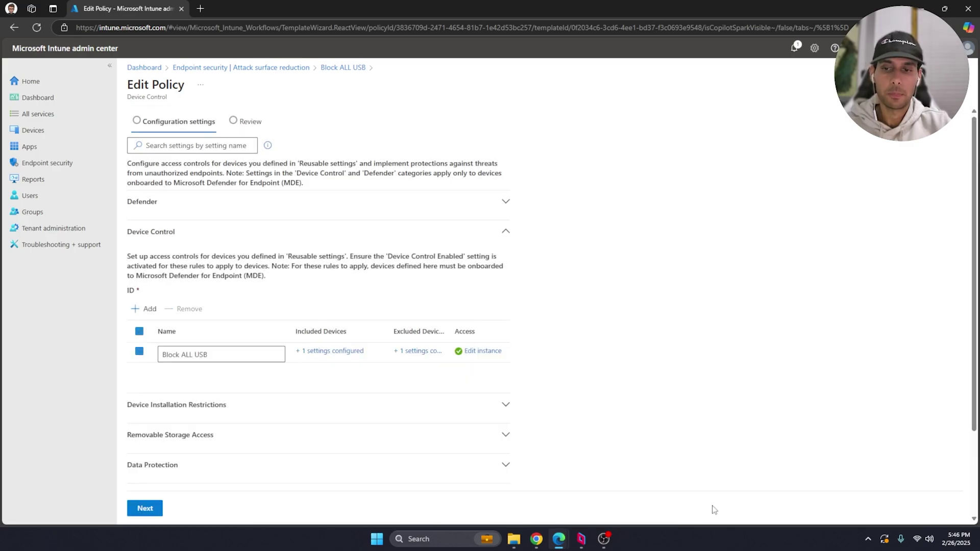
{"action": "left_click", "coordinate": [146, 508]}
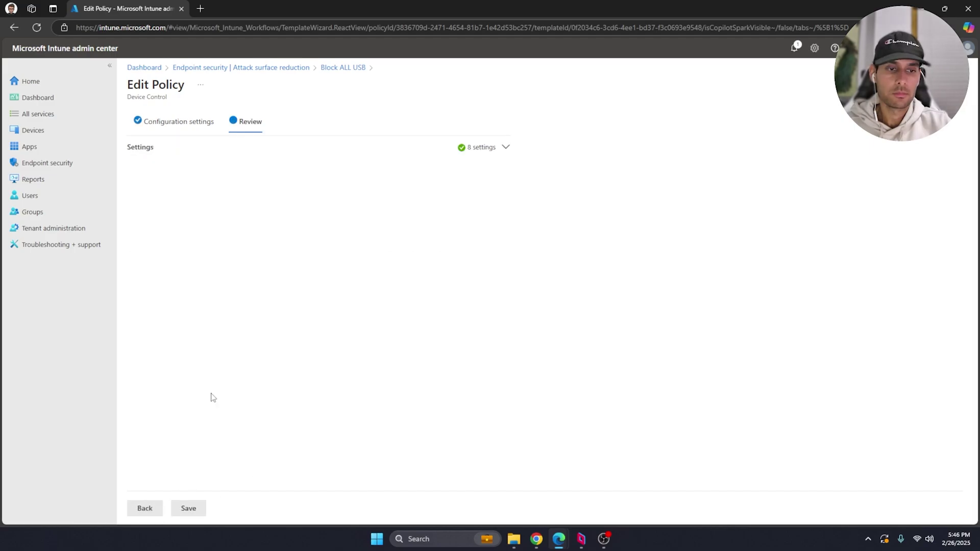
{"action": "left_click", "coordinate": [190, 508]}
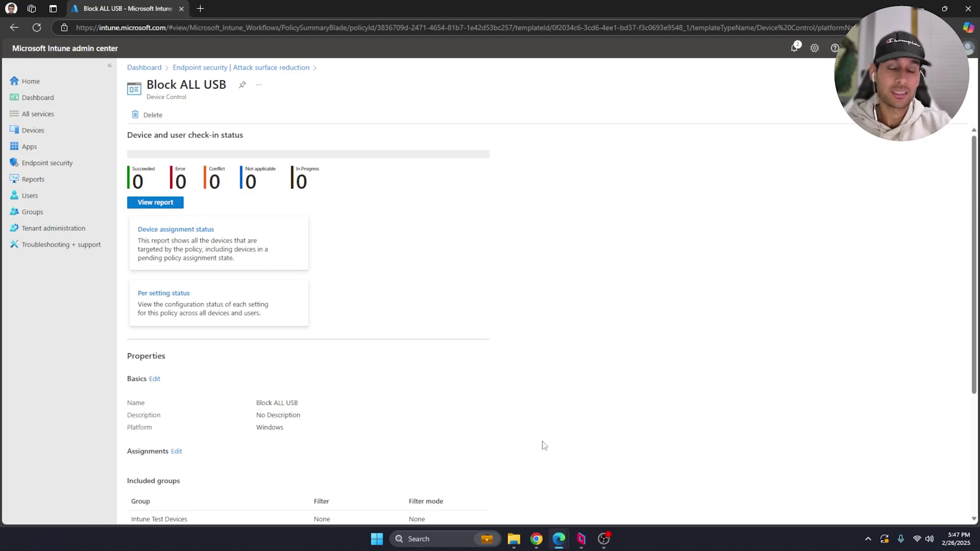
Step: In the Parsec remote session, create a folder named 'salkjasd' on Local Disk (D:)
{"action": "left_click", "coordinate": [579, 541]}
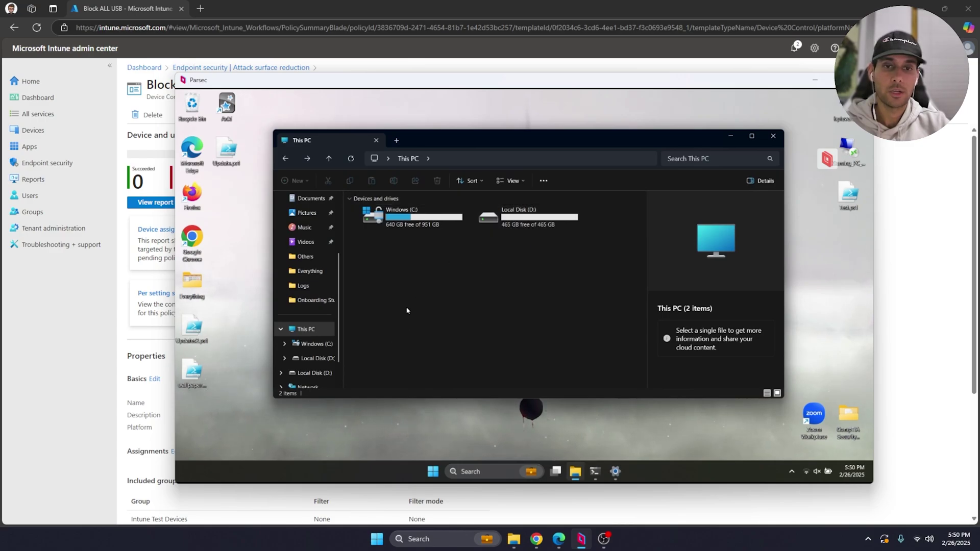
{"action": "double_click", "coordinate": [542, 217]}
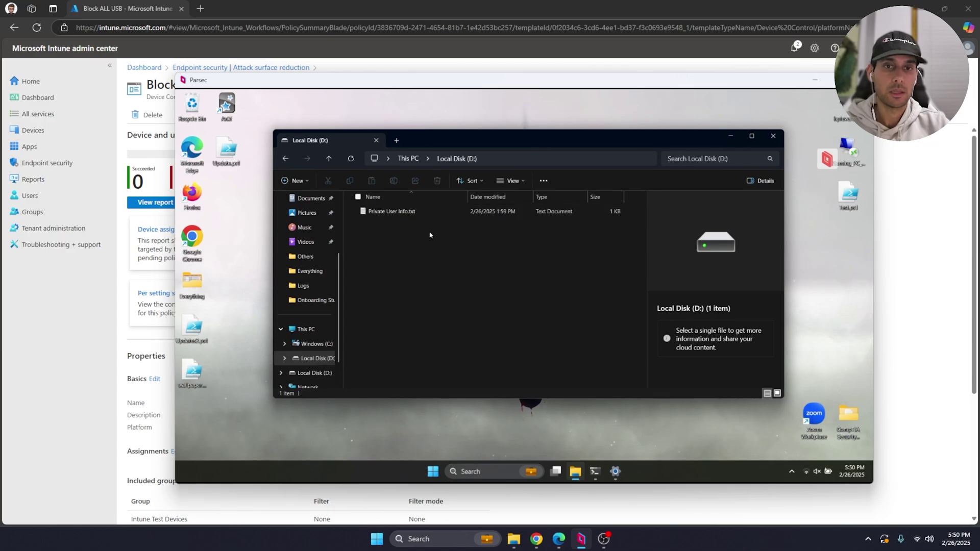
{"action": "key", "text": "ctrl+shift+n"}
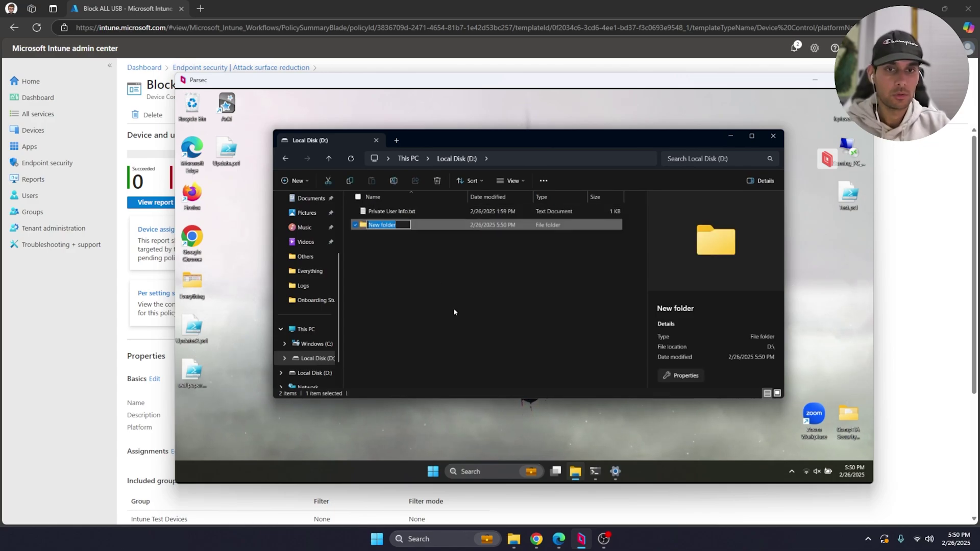
{"action": "type", "text": "salkjasd"}
{"action": "key", "text": "Return"}
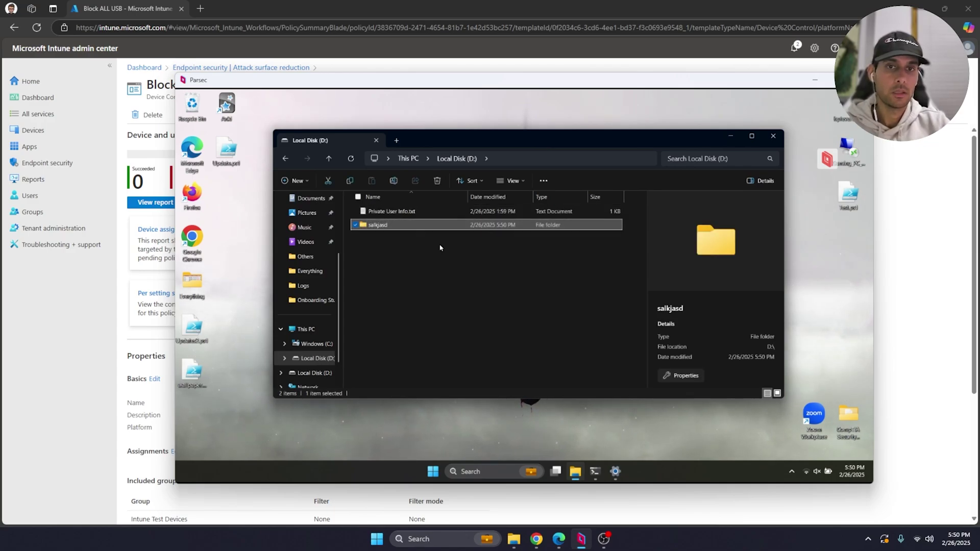
Step: Open and close Private User Info.txt, return to This PC, and minimize Parsec
{"action": "double_click", "coordinate": [453, 212]}
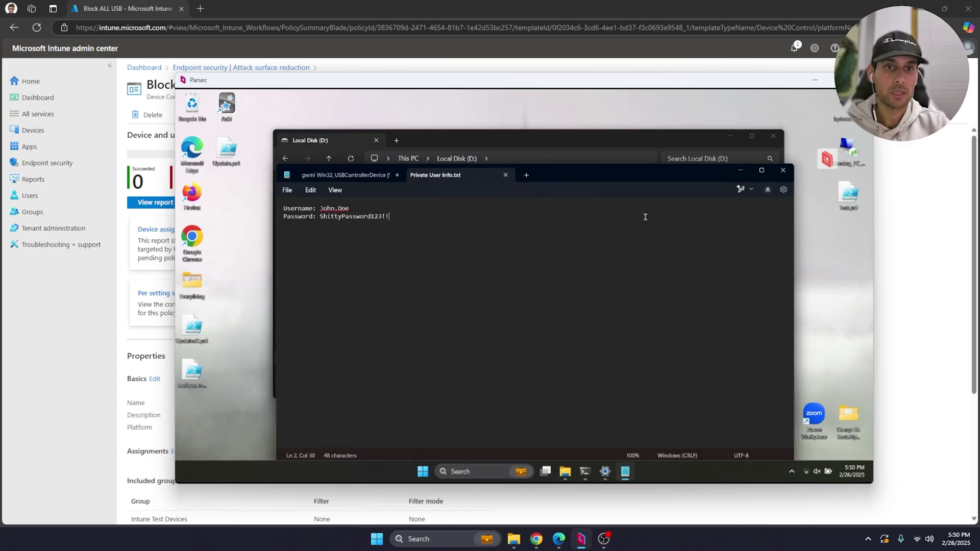
{"action": "left_click", "coordinate": [781, 172]}
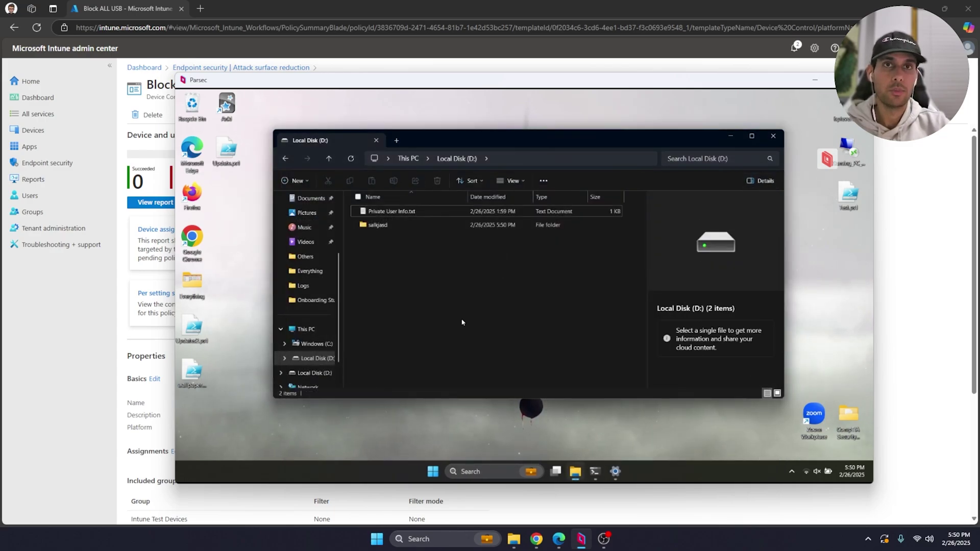
{"action": "key", "text": "alt+Left"}
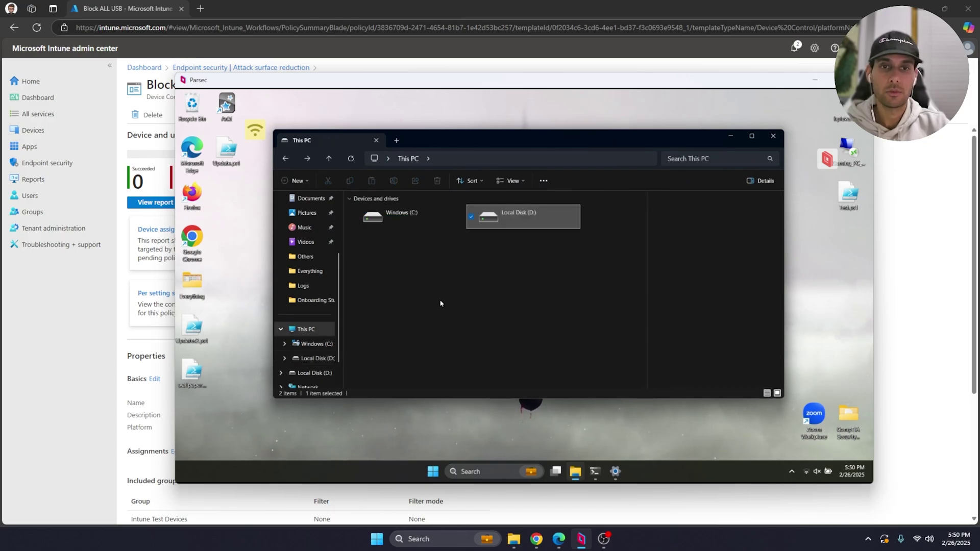
{"action": "left_click", "coordinate": [441, 303]}
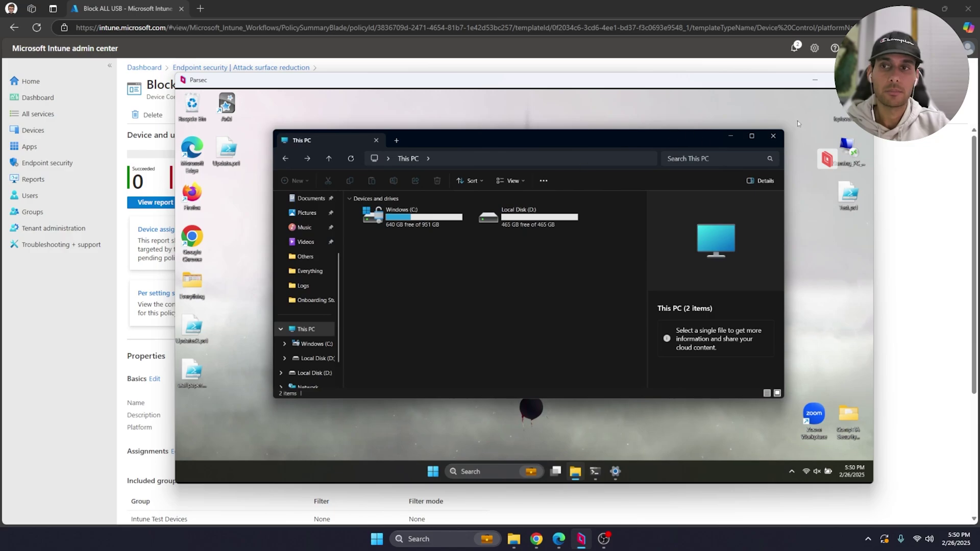
{"action": "left_click", "coordinate": [815, 79]}
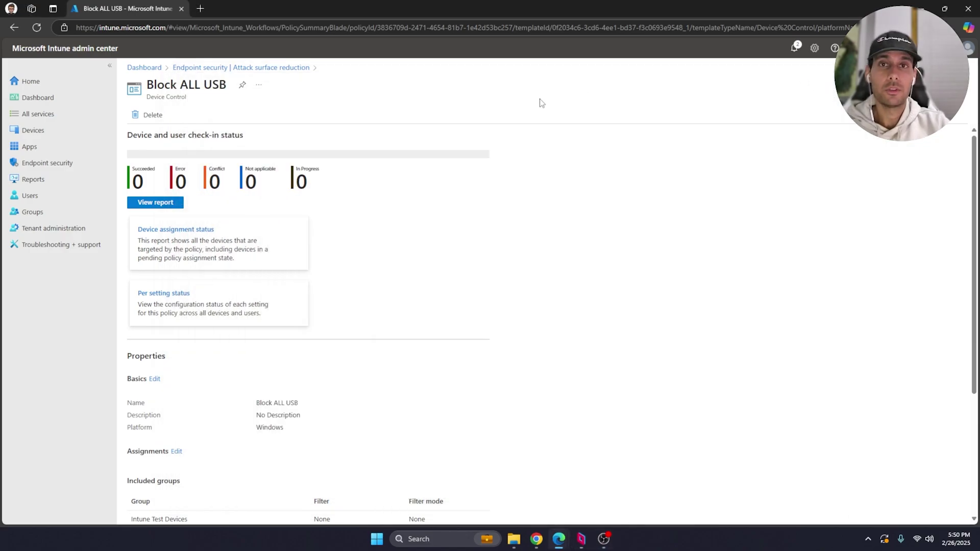